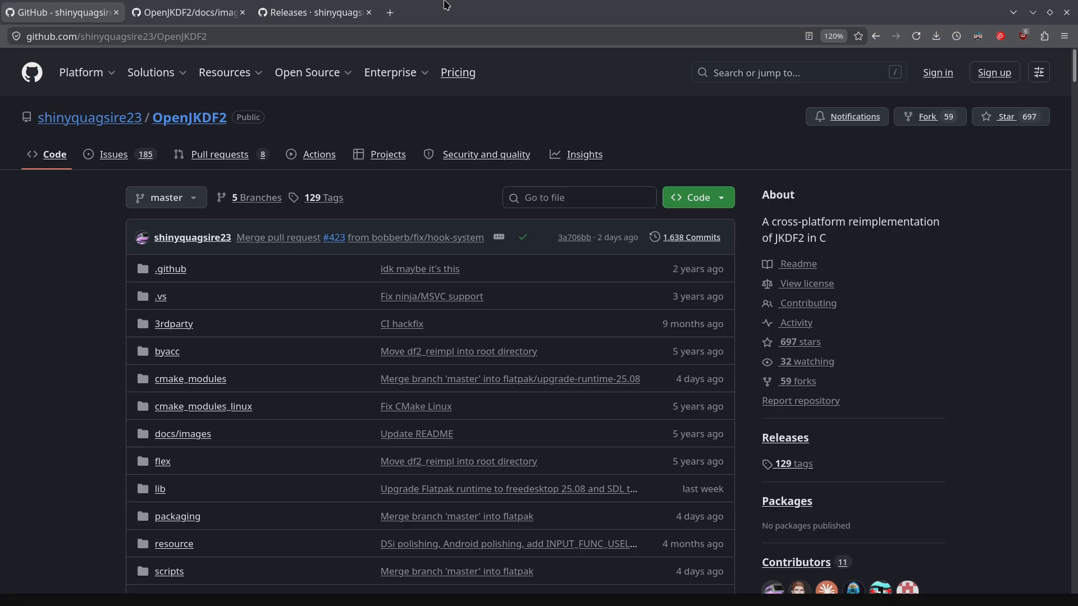
Step: Close the docs/images tab to show the OpenJKDF2 releases page with its Running instructions
{"action": "key", "text": "ctrl+Tab"}
{"action": "key", "text": "ctrl+w"}
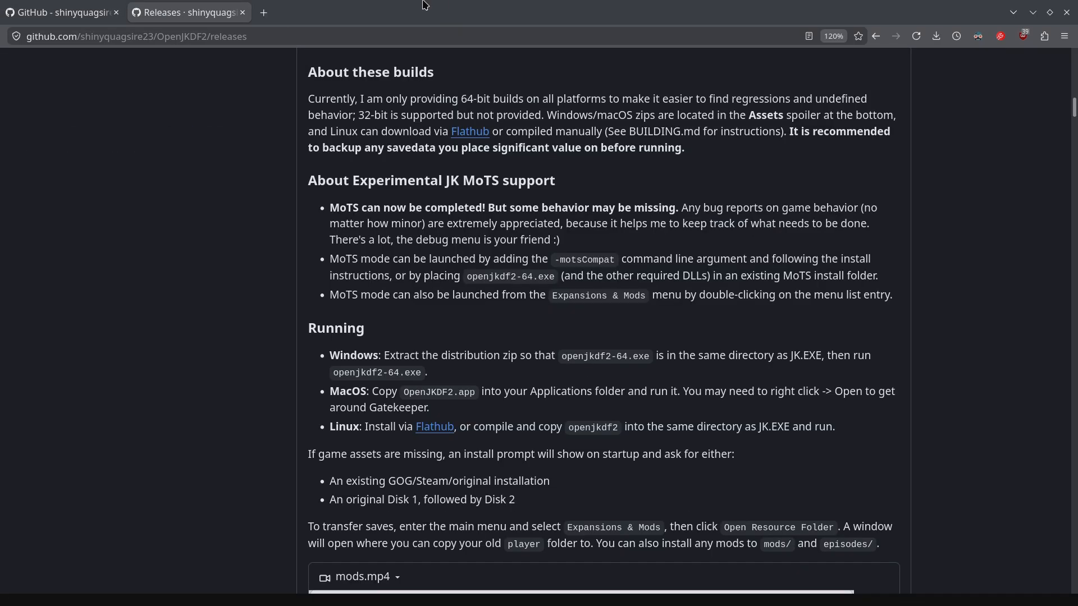
Step: Run 'flatpak install openjkdf2' from the system Flathub remote (option 1)
{"action": "key", "text": "alt+Tab"}
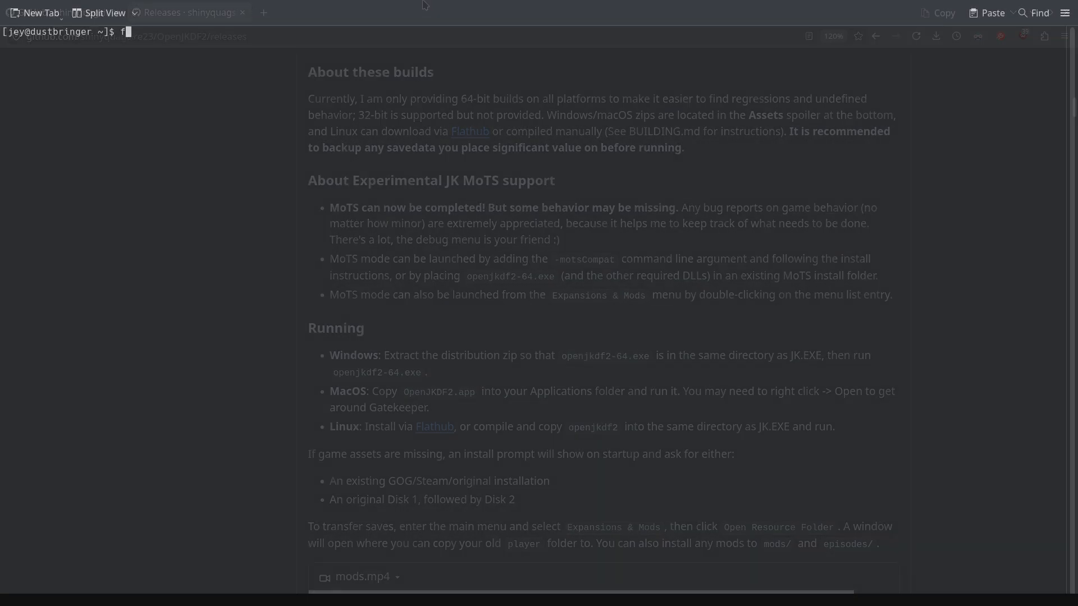
{"action": "type", "text": "flatpak install openjkdf2"}
{"action": "key", "text": "Return"}
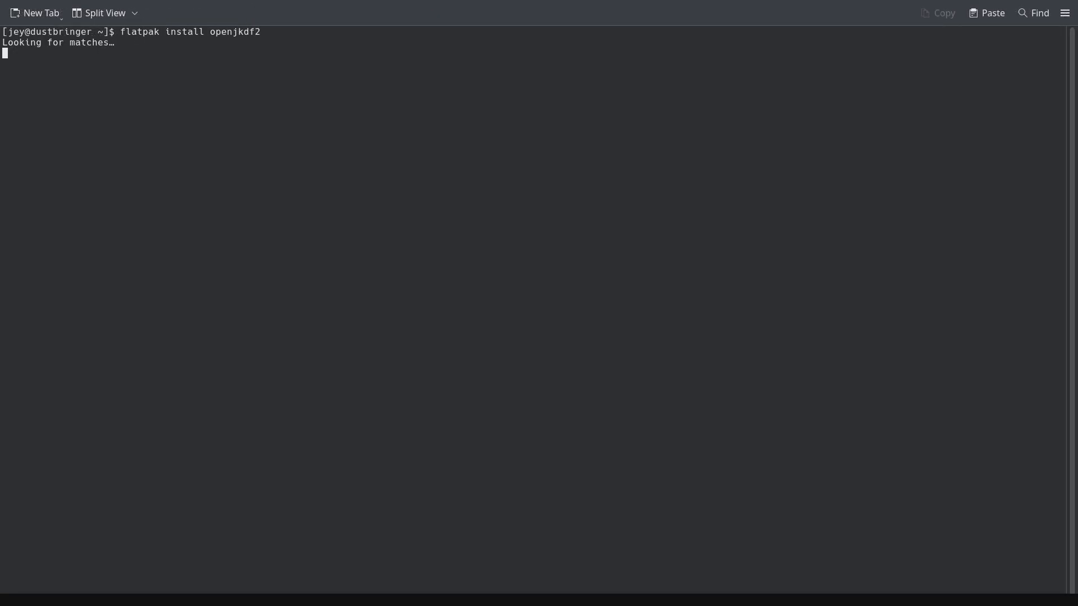
{"action": "type", "text": "1"}
{"action": "key", "text": "Return"}
{"action": "key", "text": "Return"}
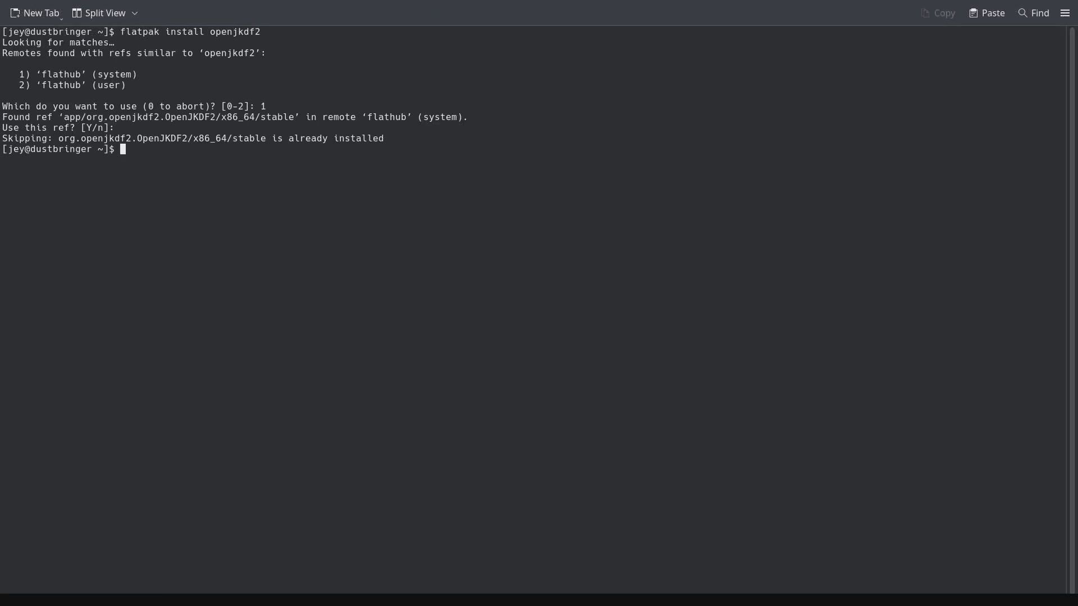
Step: Run 'flatpak install flatseal' from remote 1 and accept the ref
{"action": "type", "text": "flatpak install flatseal"}
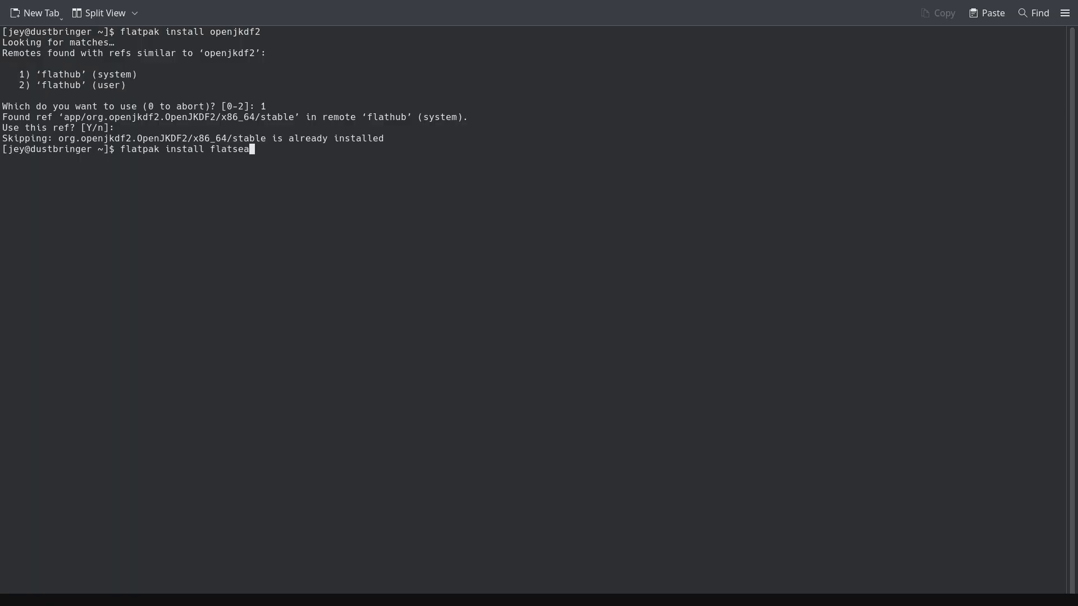
{"action": "key", "text": "Return"}
{"action": "type", "text": "1"}
{"action": "key", "text": "Return"}
{"action": "key", "text": "Return"}
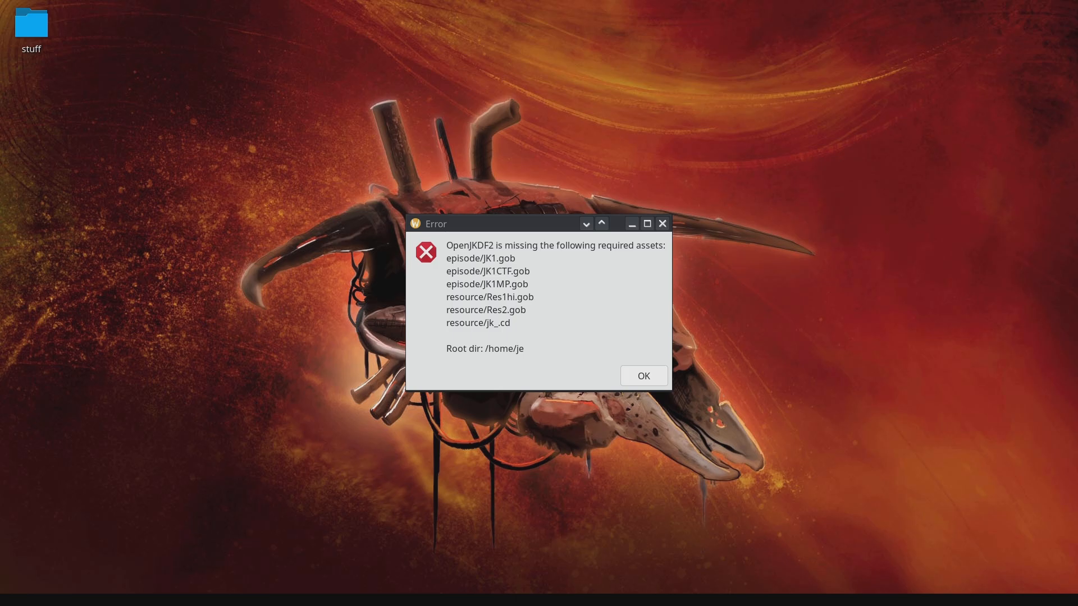
Step: Dismiss the missing-assets error and accept the Install Helper's asset installation
{"action": "left_click", "coordinate": [645, 380]}
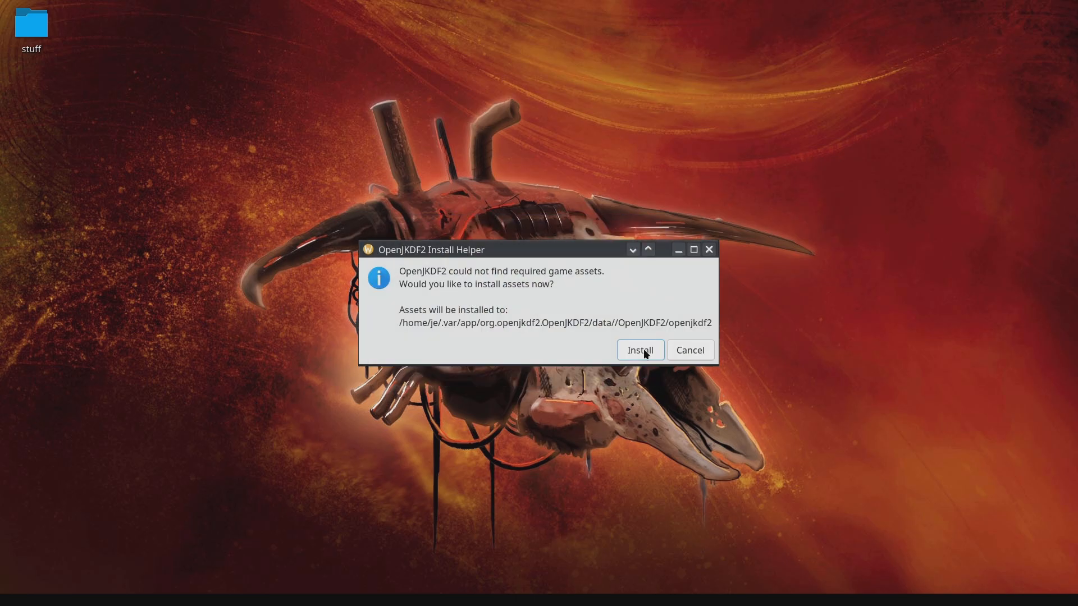
{"action": "left_click", "coordinate": [646, 353]}
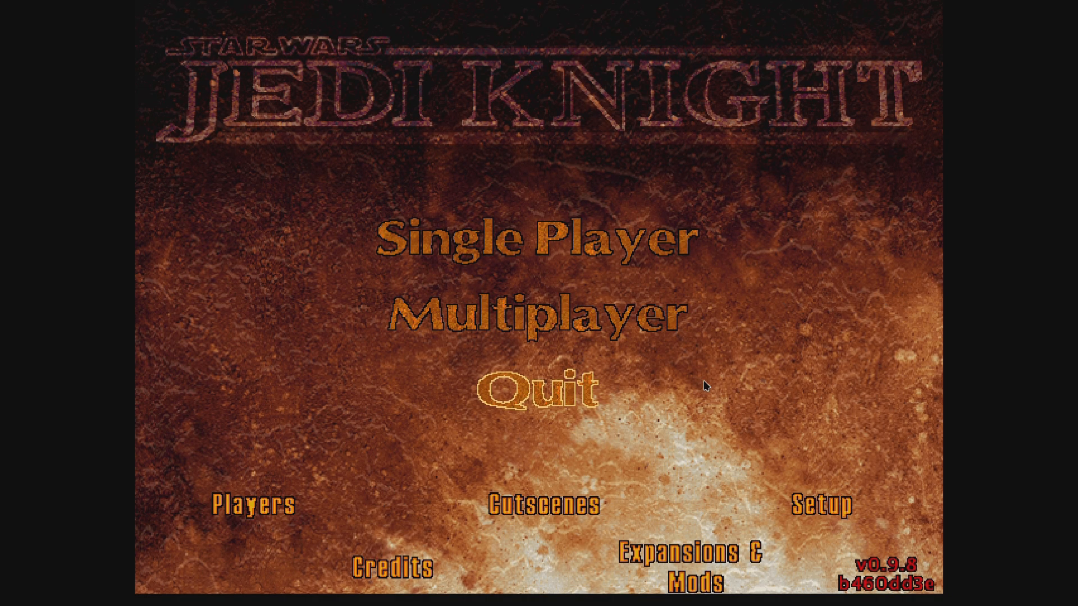
Step: Choose Multiplayer on the Jedi Knight main menu, then Host Game
{"action": "left_click", "coordinate": [663, 335]}
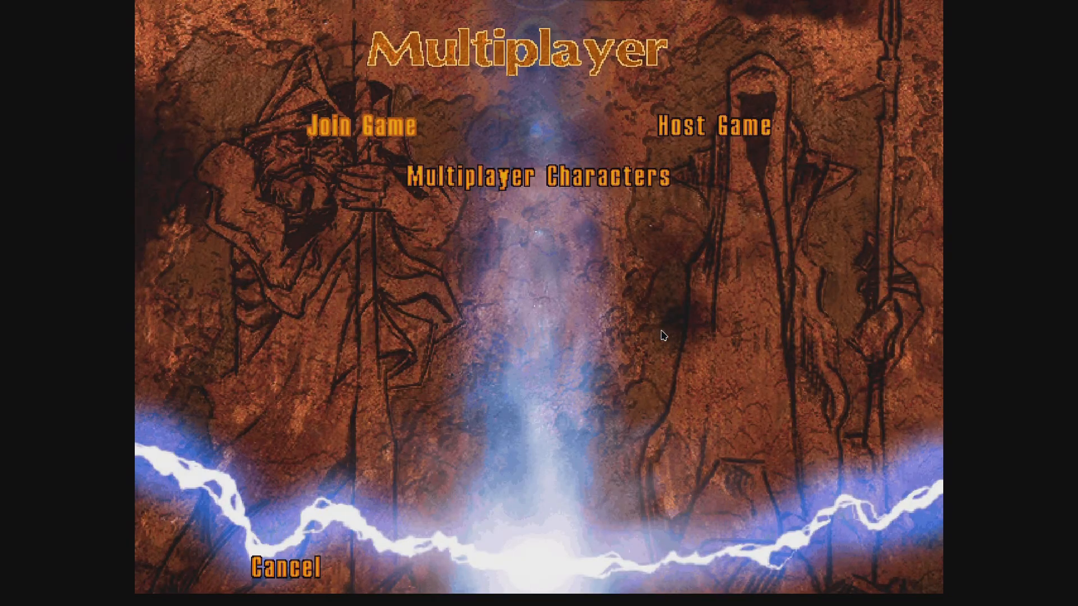
{"action": "left_click", "coordinate": [722, 141]}
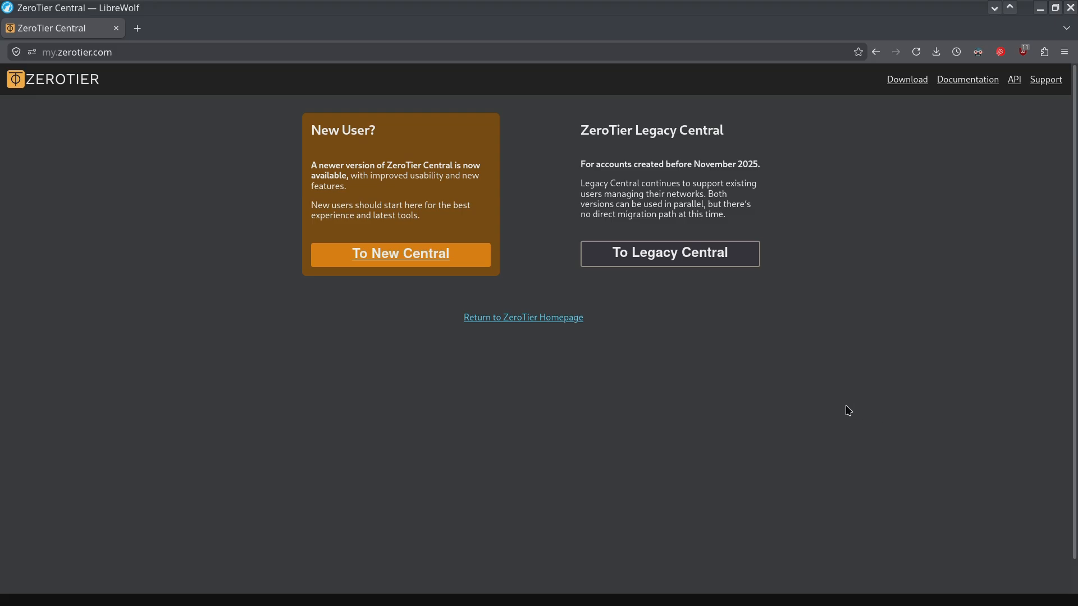
Step: Go to New Central's sign-up form and enter the first name, last name and work email
{"action": "left_click", "coordinate": [405, 263]}
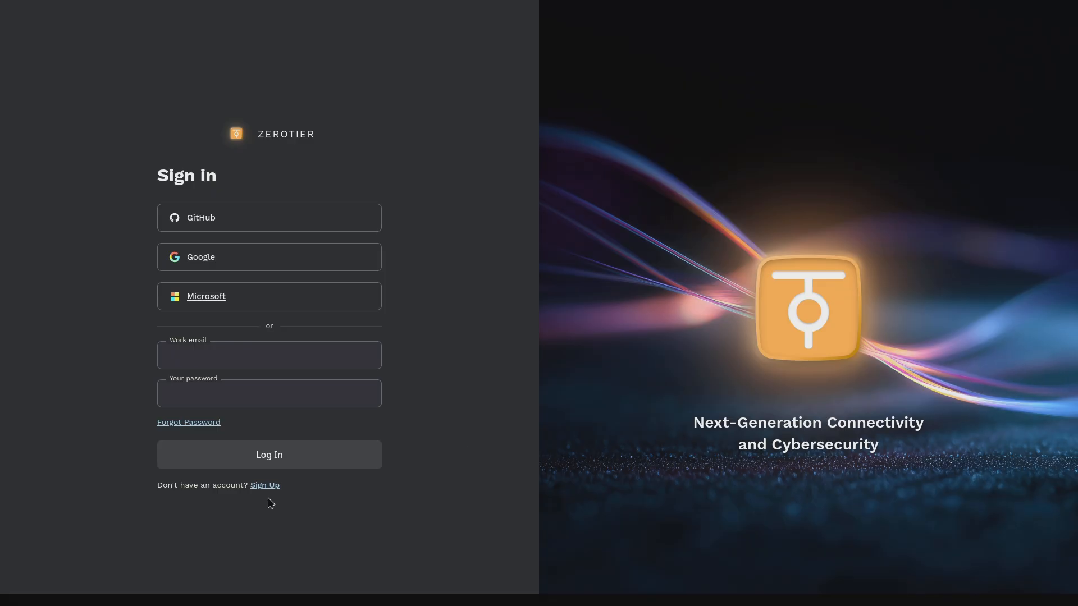
{"action": "left_click", "coordinate": [268, 486]}
{"action": "left_click", "coordinate": [236, 307]}
{"action": "type", "text": "Ginger"}
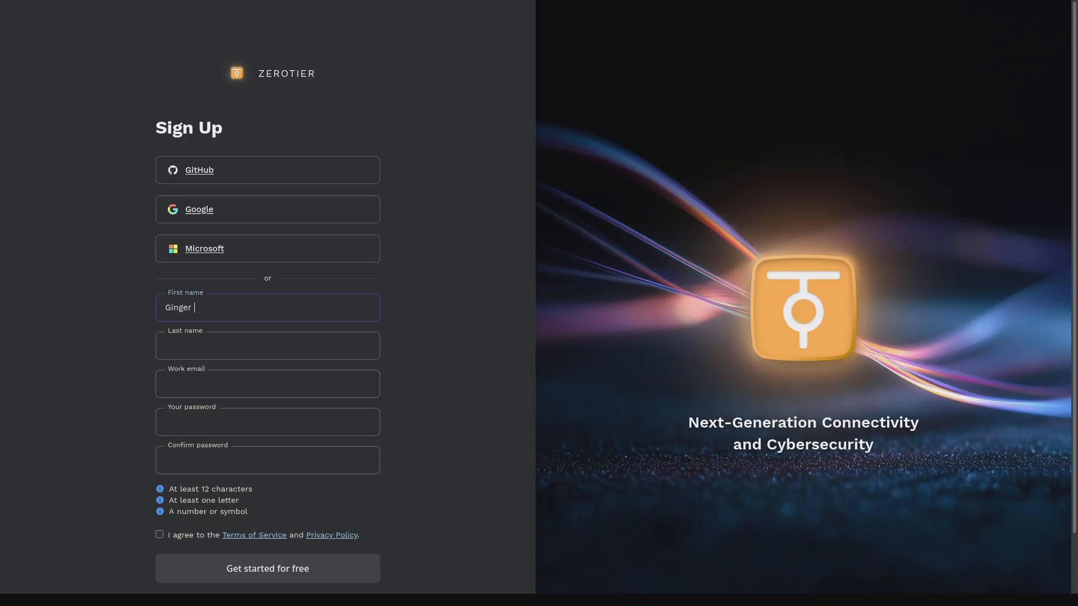
{"action": "key", "text": "Tab"}
{"action": "type", "text": "Gaming"}
{"action": "key", "text": "Tab"}
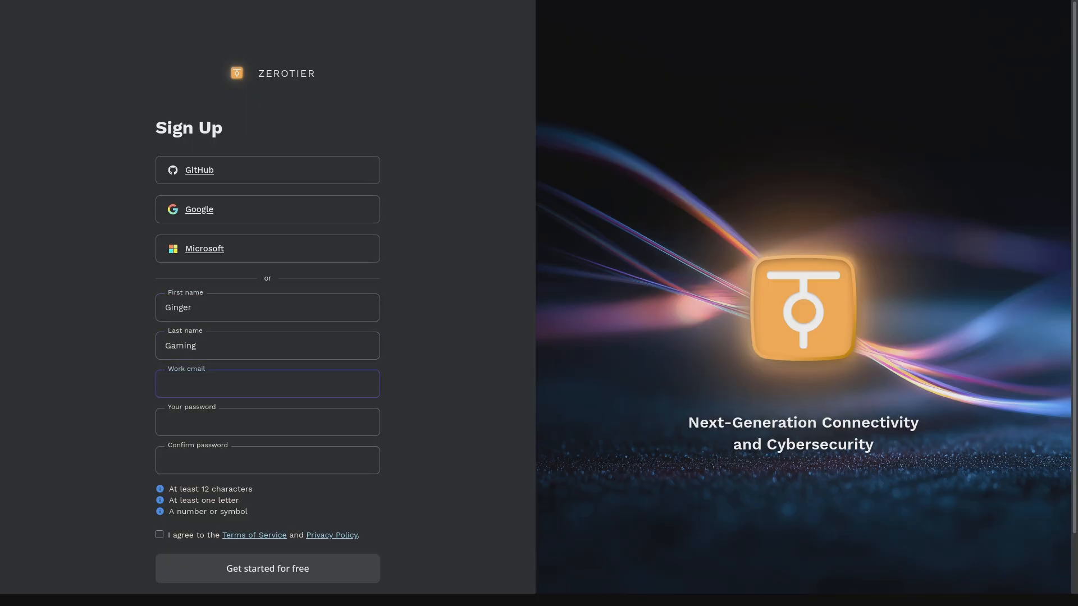
Step: Set and confirm the account password, then create the organization
{"action": "key", "text": "Tab"}
{"action": "type", "text": "•••••"}
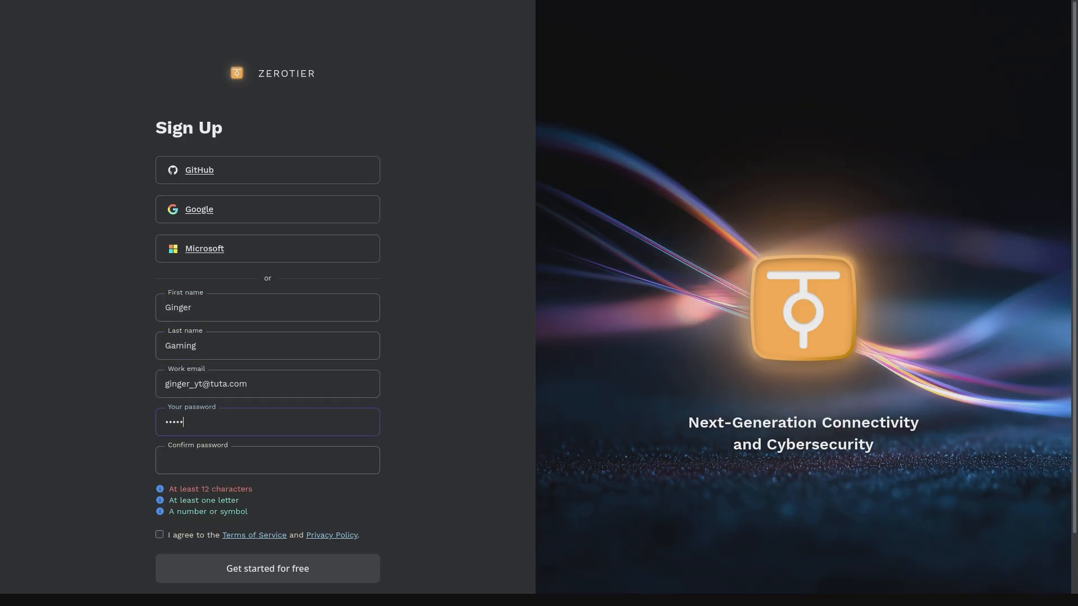
{"action": "type", "text": "•••••••••••••"}
{"action": "key", "text": "ctrl+a"}
{"action": "type", "text": "•••••••••••••••••••••"}
{"action": "key", "text": "Tab"}
{"action": "type", "text": "••••••••••"}
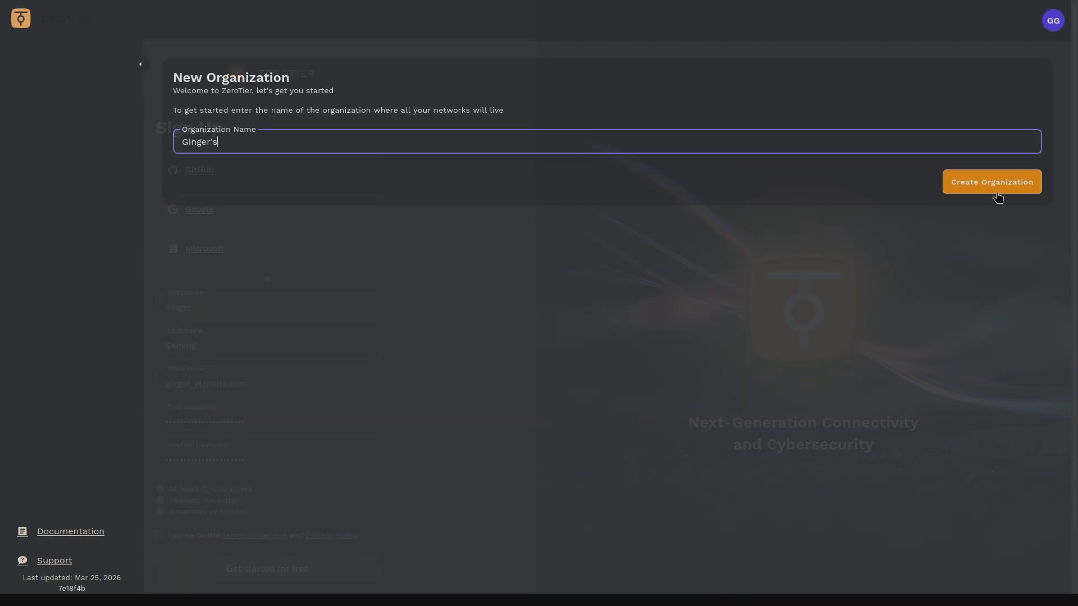
{"action": "left_click", "coordinate": [997, 195]}
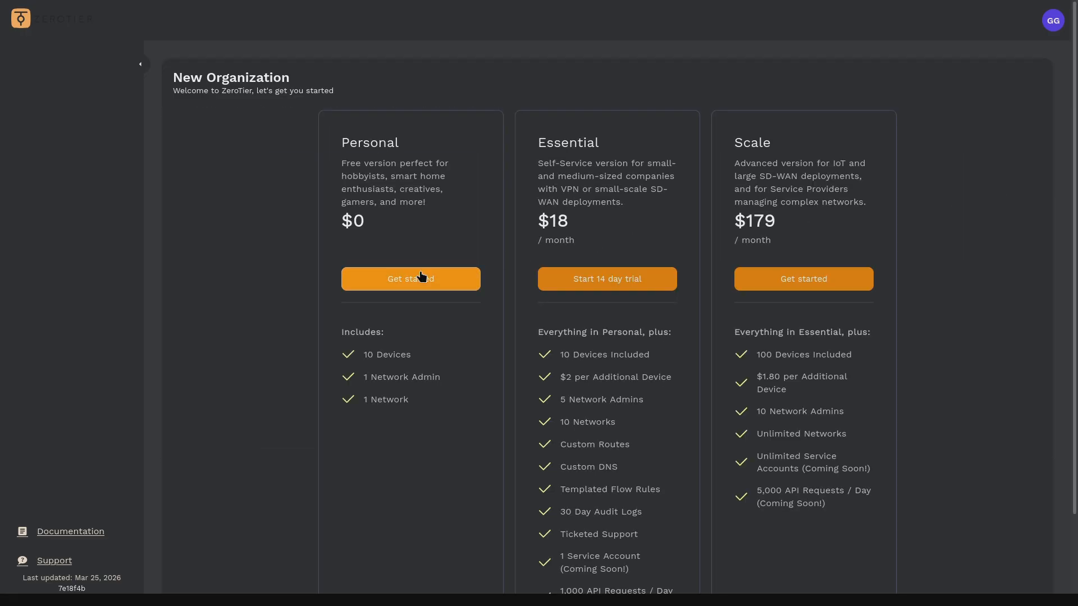
Step: Pick the free Personal plan and select the my-first-network ID
{"action": "left_click", "coordinate": [371, 281]}
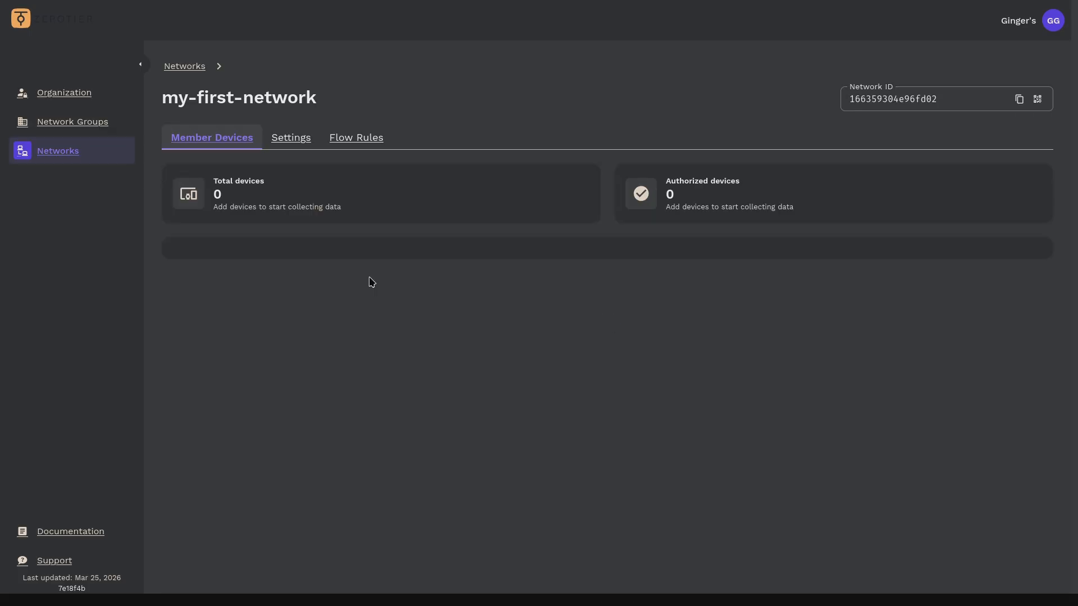
{"action": "left_click_drag", "start_coordinate": [531, 404], "coordinate": [700, 411]}
{"action": "left_click_drag", "start_coordinate": [845, 93], "coordinate": [815, 101]}
{"action": "left_click", "coordinate": [668, 401]}
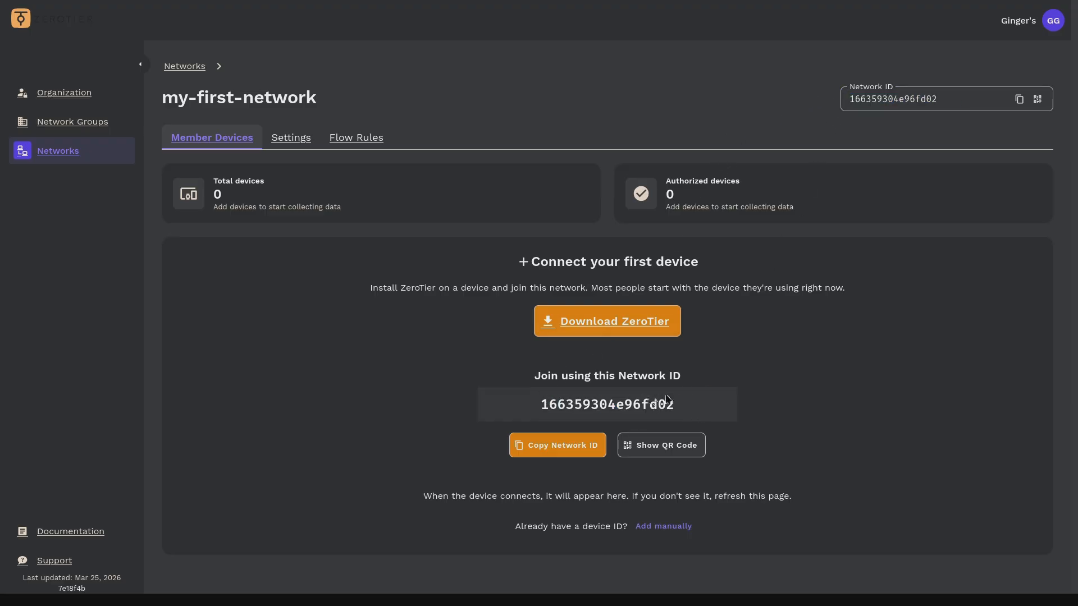
Step: Show the Linux install instructions on the ZeroTier downloads page
{"action": "left_click", "coordinate": [627, 324]}
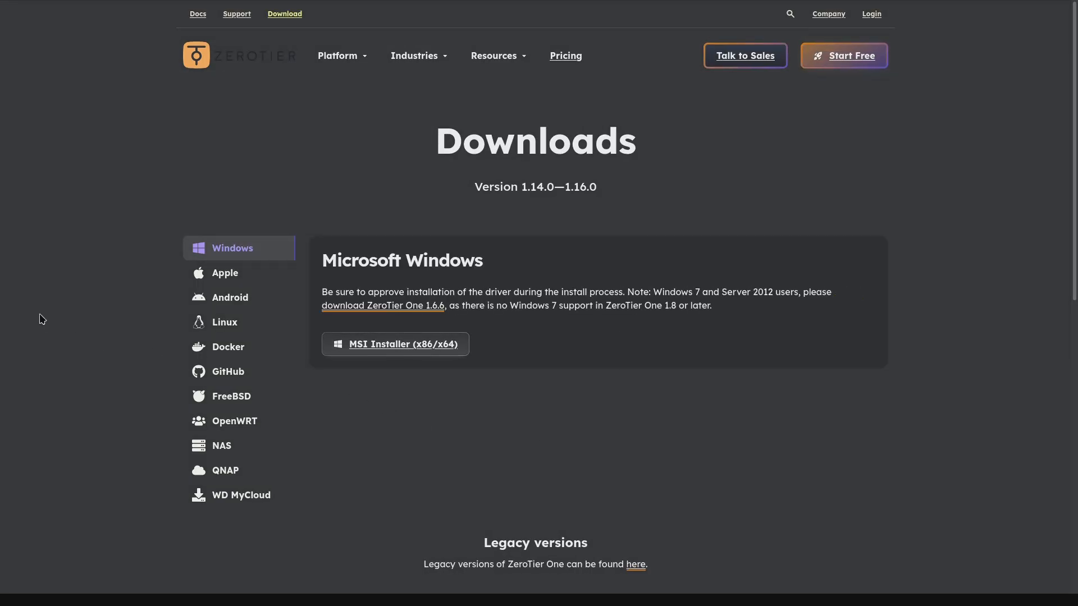
{"action": "left_click", "coordinate": [214, 330]}
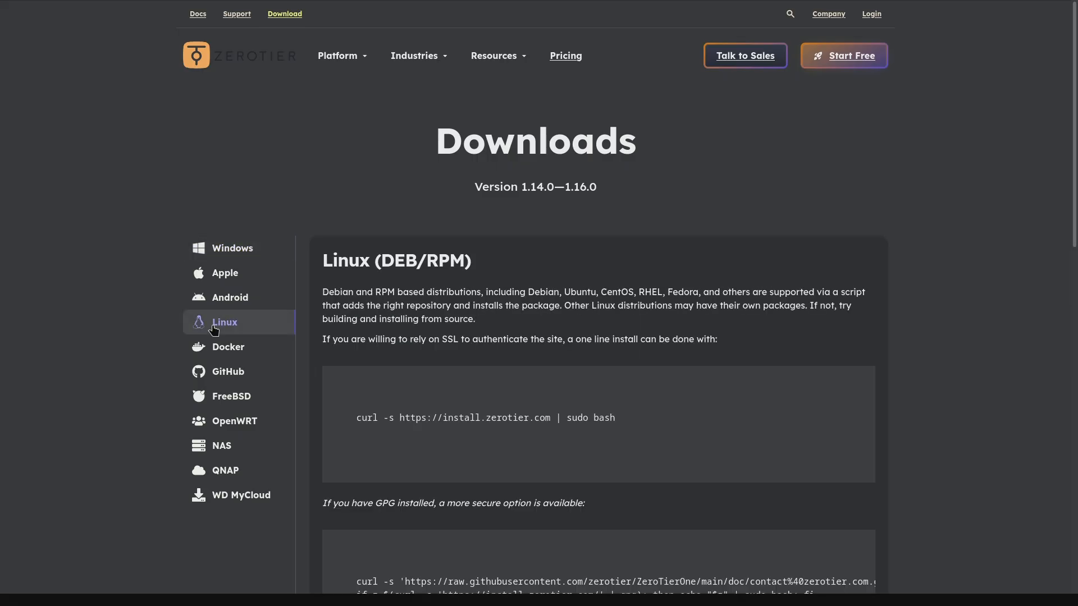
{"action": "scroll", "coordinate": [317, 332], "scroll_direction": "down", "scroll_amount": 4}
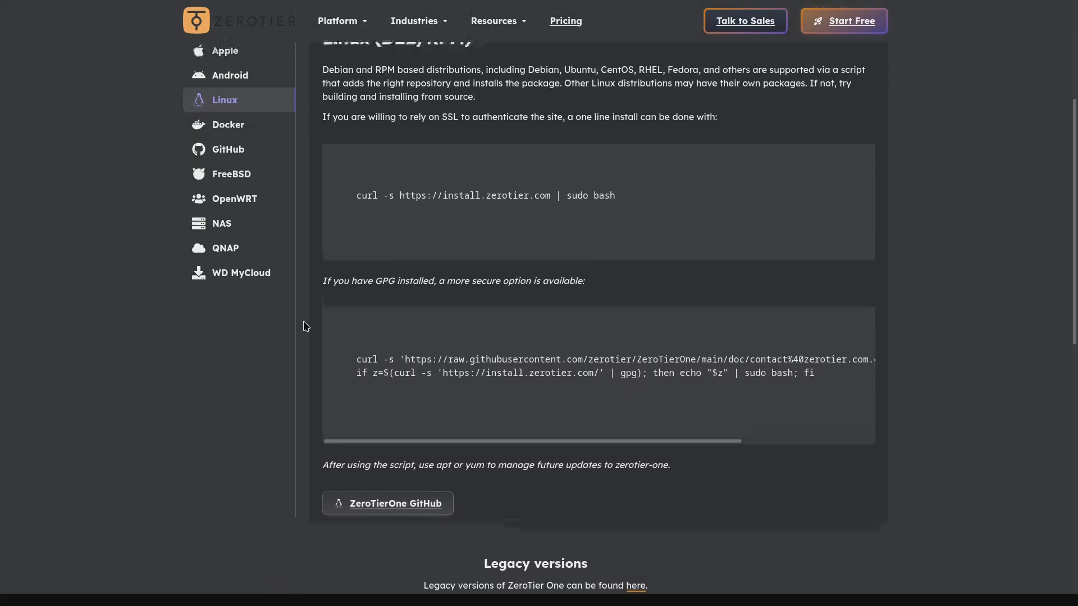
{"action": "scroll", "coordinate": [306, 326], "scroll_direction": "up", "scroll_amount": 2}
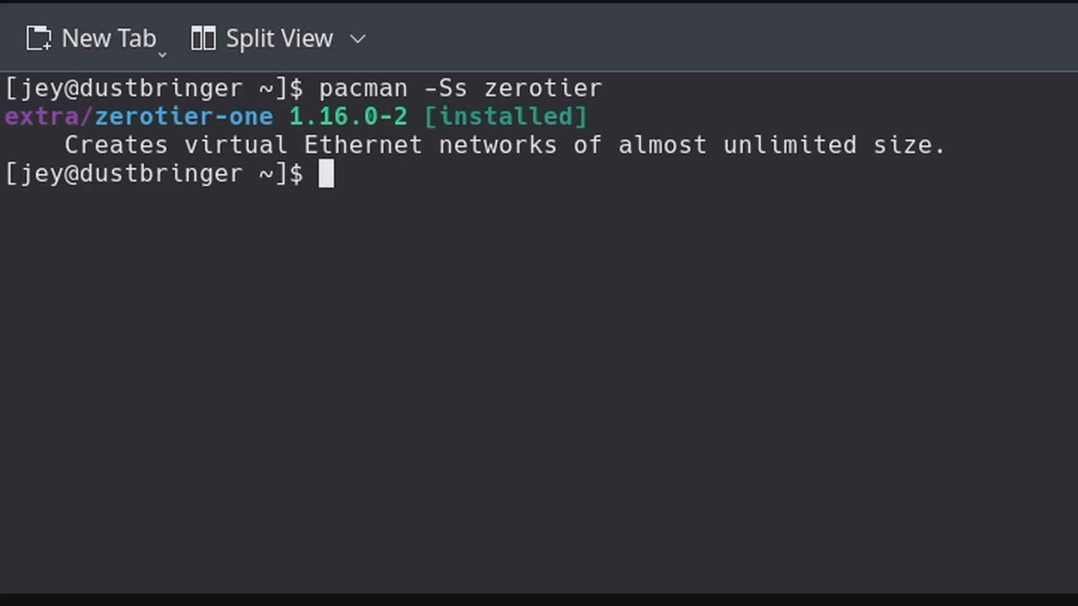
Step: Open a root shell with sudo -s and check systemctl status zerotier-one
{"action": "type", "text": "sudo -s"}
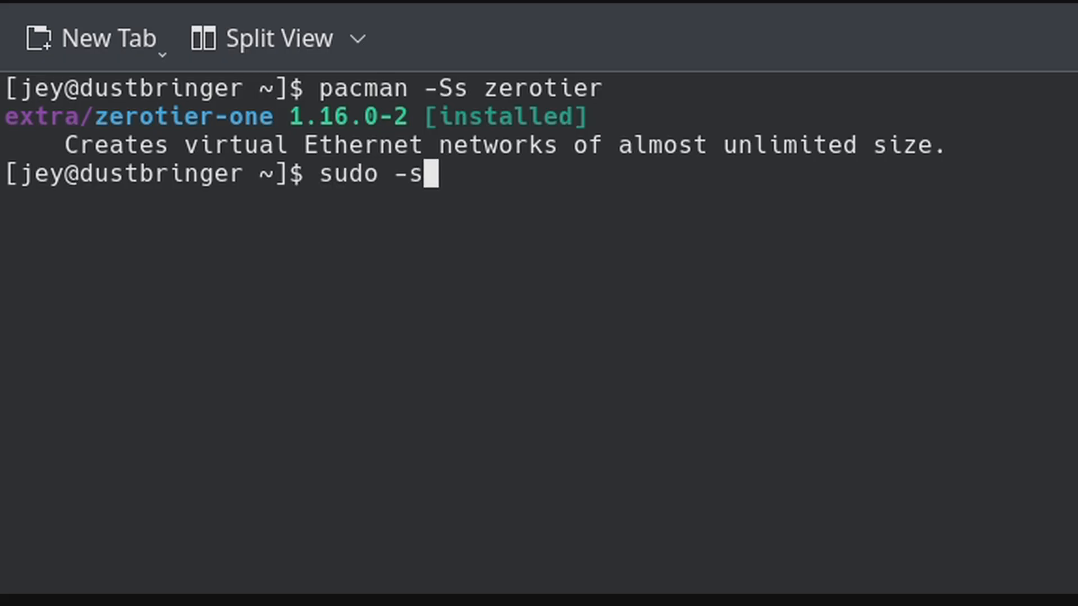
{"action": "key", "text": "Return"}
{"action": "type", "text": "********"}
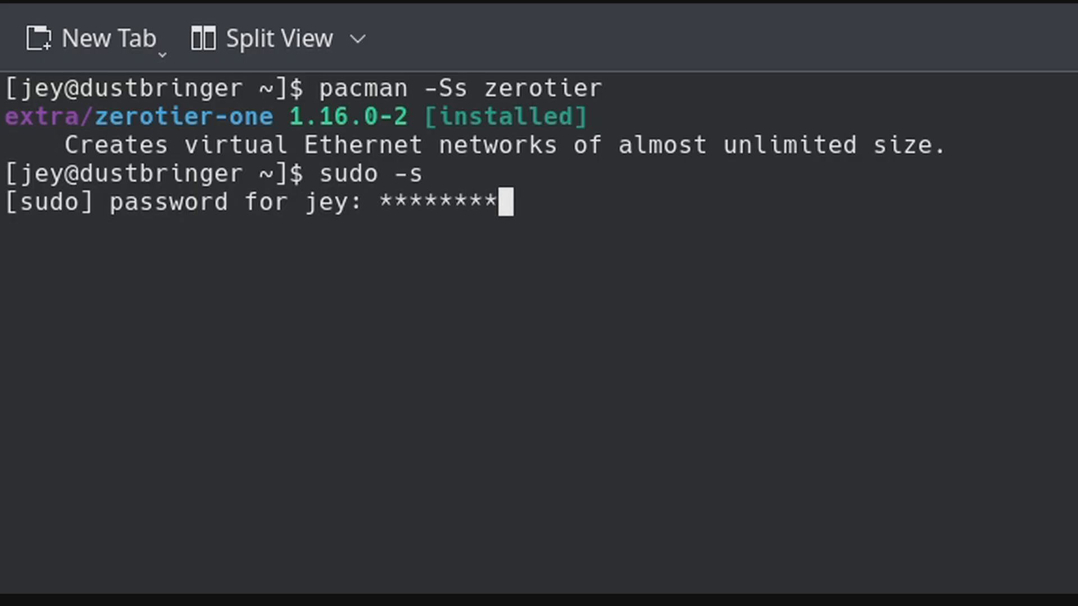
{"action": "type", "text": "*******"}
{"action": "key", "text": "Return"}
{"action": "type", "text": "syst"}
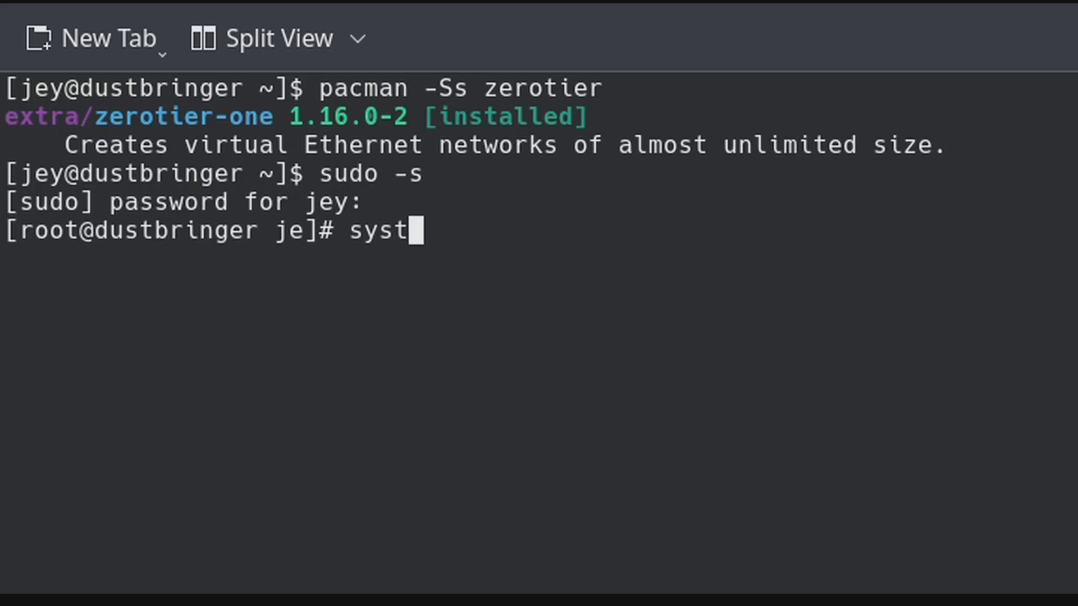
{"action": "type", "text": "emctl status z"}
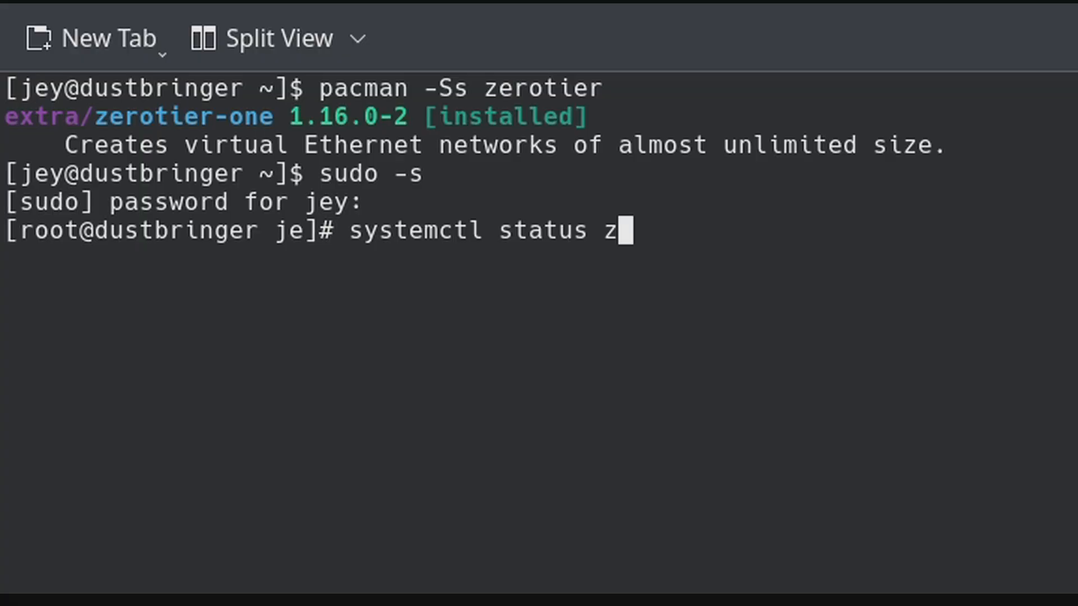
{"action": "type", "text": "er"}
{"action": "type", "text": "otier-"}
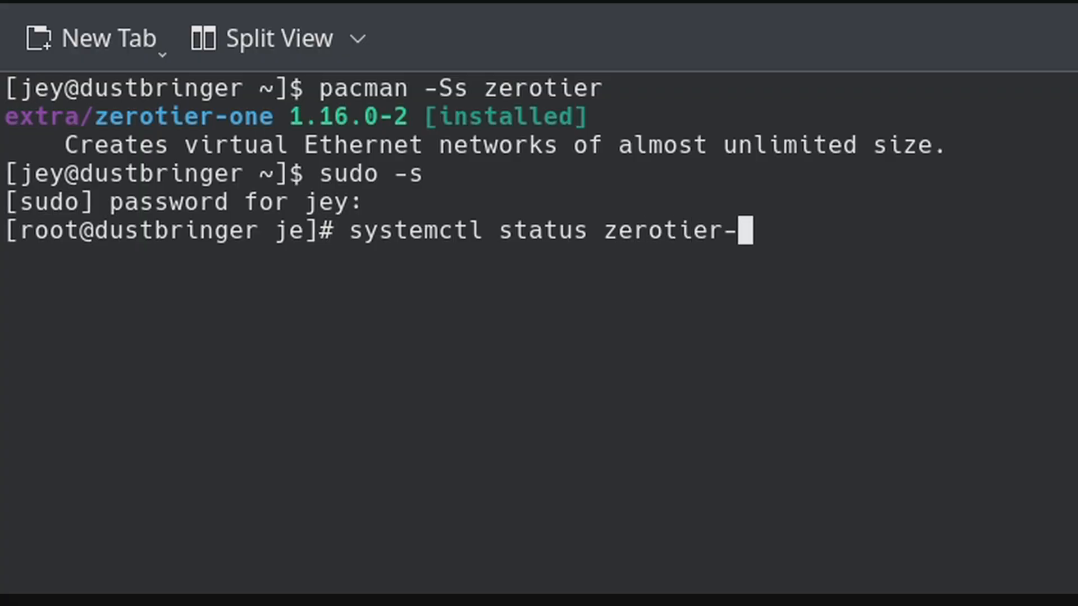
{"action": "type", "text": "one"}
{"action": "key", "text": "Return"}
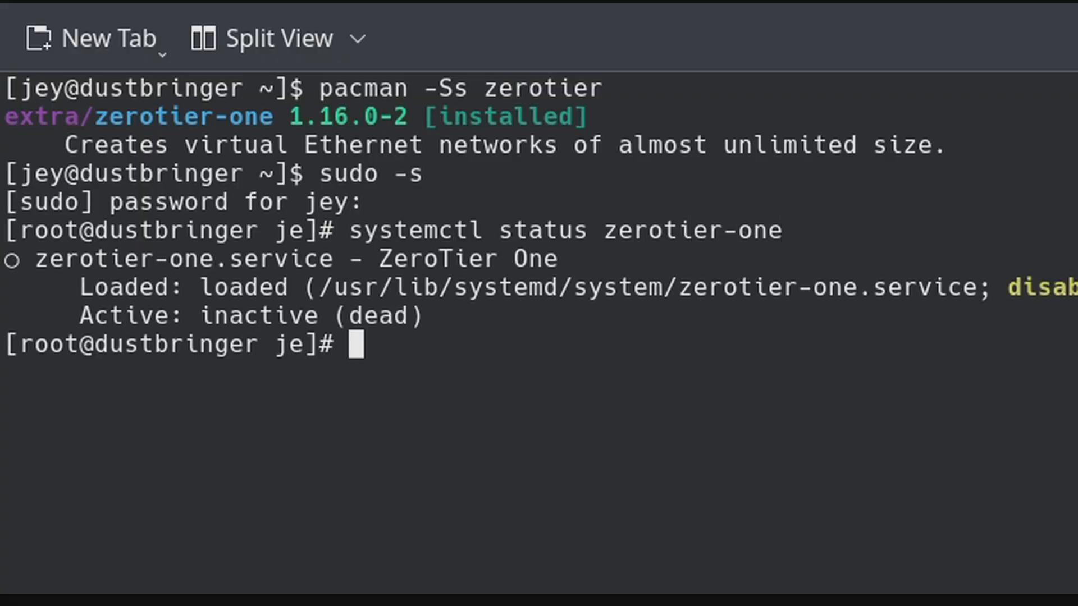
Step: Start the zerotier-one service with systemctl start and run zerotier-cli to view usage
{"action": "key", "text": "Up"}
{"action": "key", "text": "ctrl+Left"}
{"action": "key", "text": "ctrl+Left"}
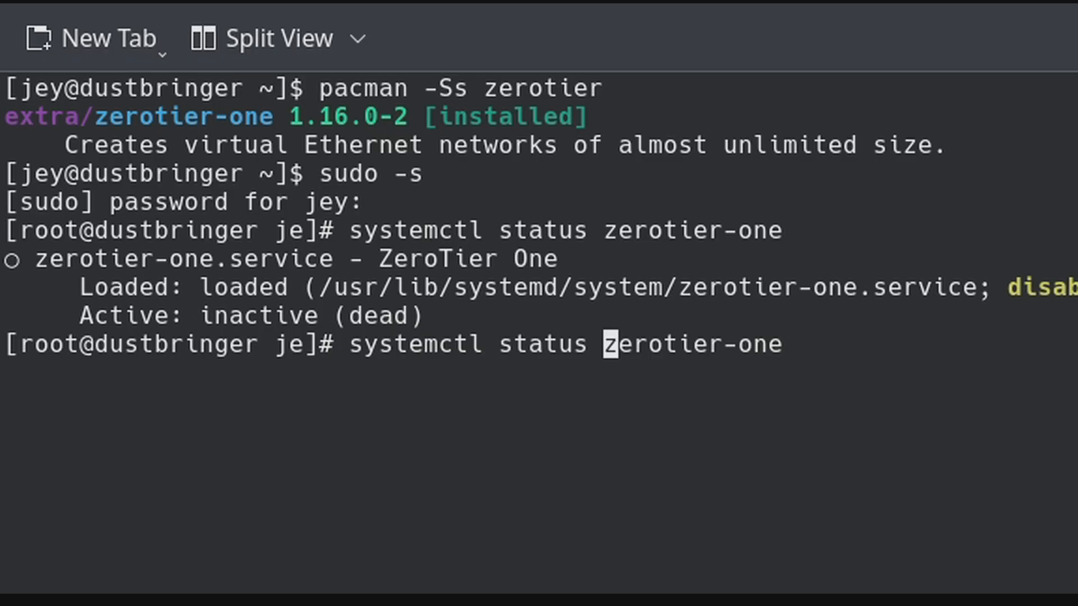
{"action": "key", "text": "Left"}
{"action": "key", "text": "BackSpace"}
{"action": "key", "text": "BackSpace"}
{"action": "key", "text": "BackSpace"}
{"action": "type", "text": "rt"}
{"action": "key", "text": "Return"}
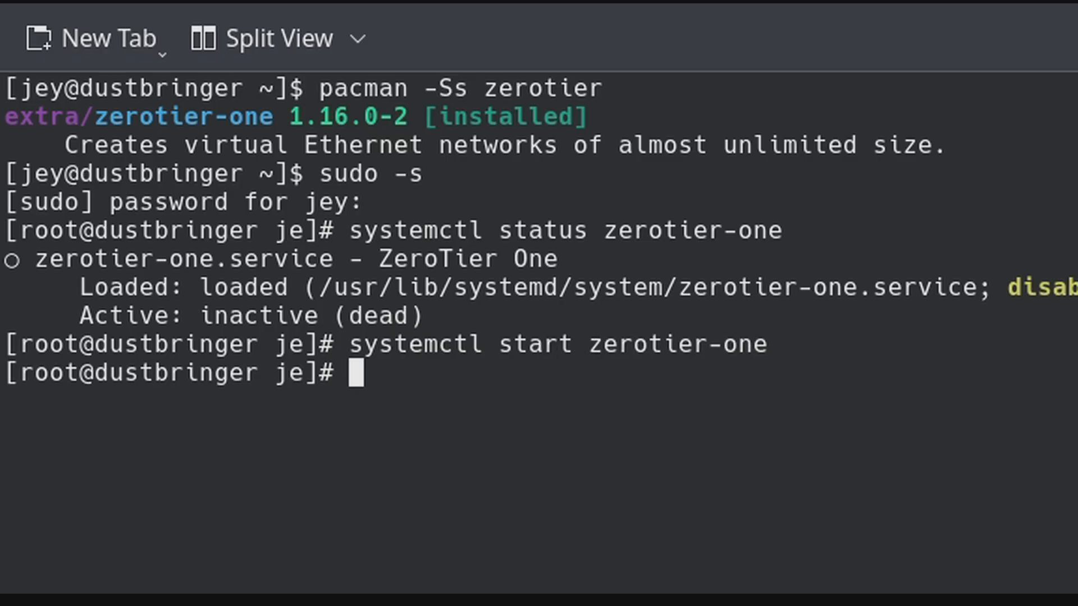
{"action": "type", "text": "zerotier-cli"}
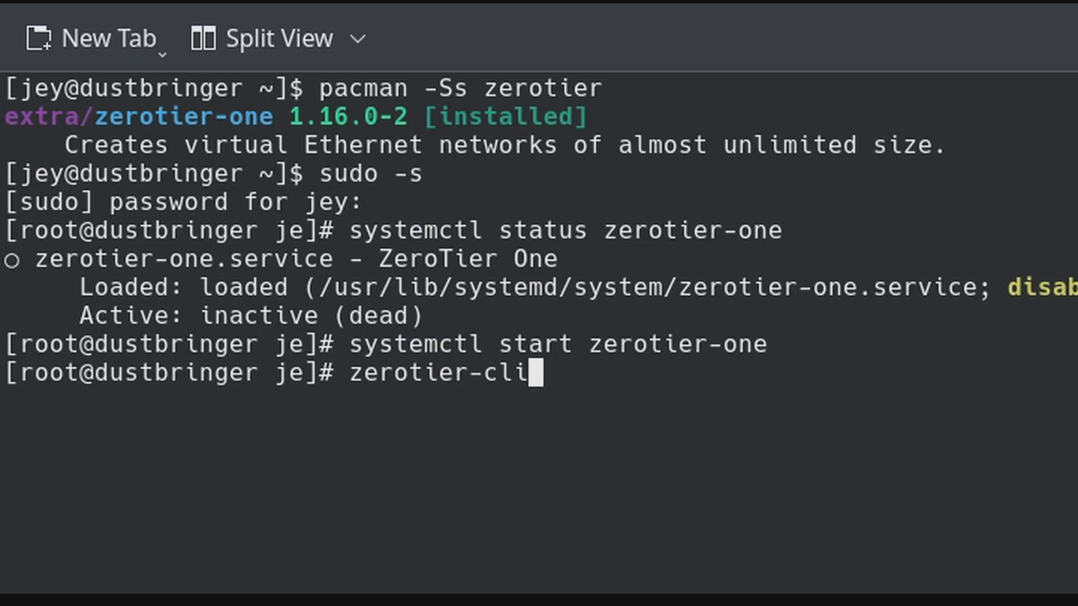
{"action": "key", "text": "Return"}
Step: Clear the screen and run 'zerotier-cli join' with the pasted my-first-network ID
{"action": "key", "text": "ctrl+l"}
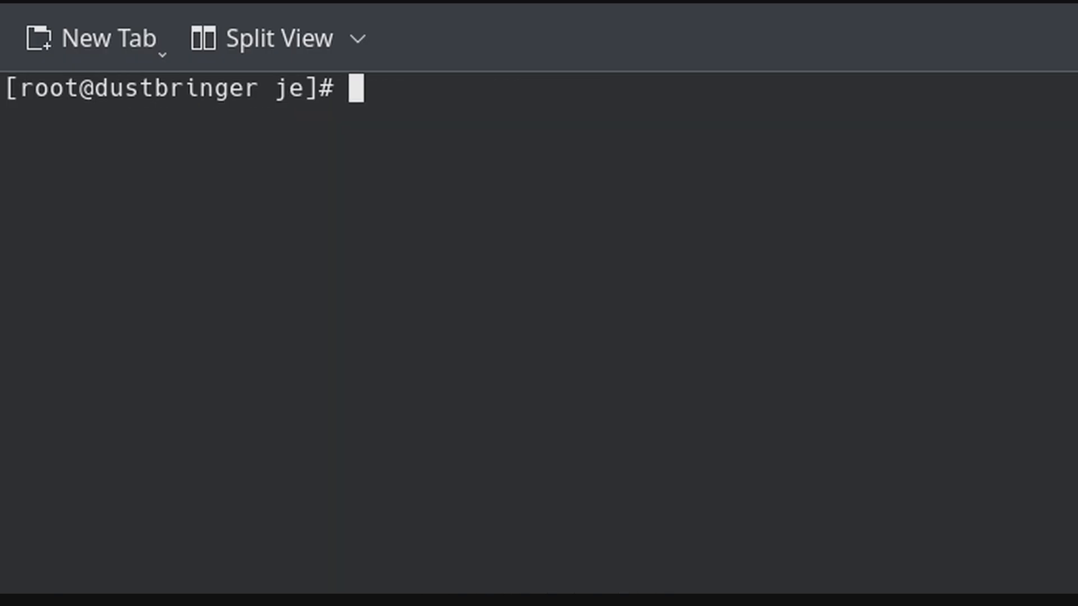
{"action": "type", "text": "z"}
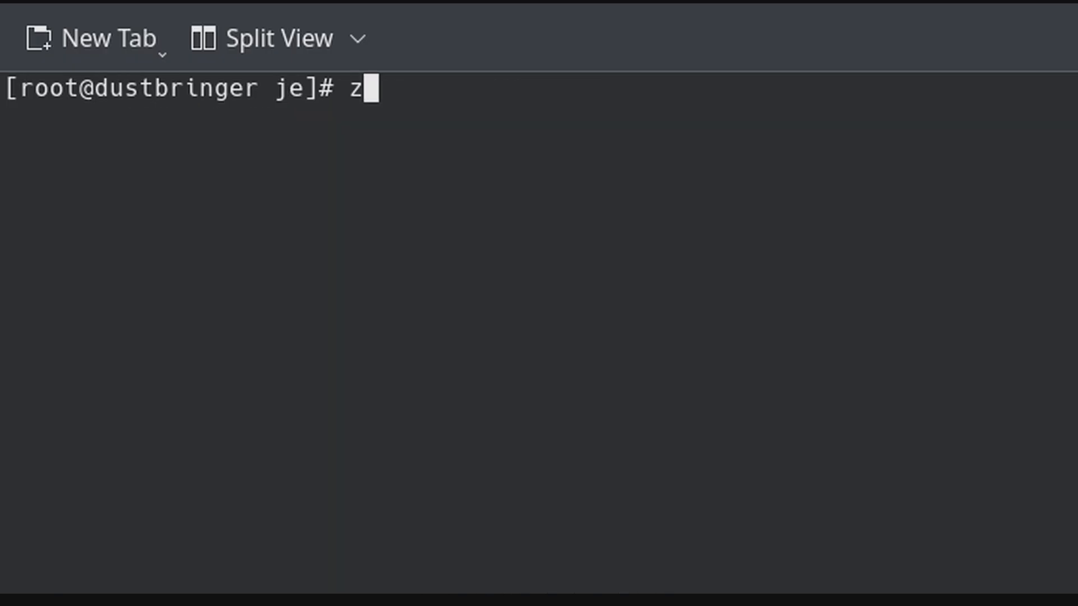
{"action": "type", "text": "erotier-cl"}
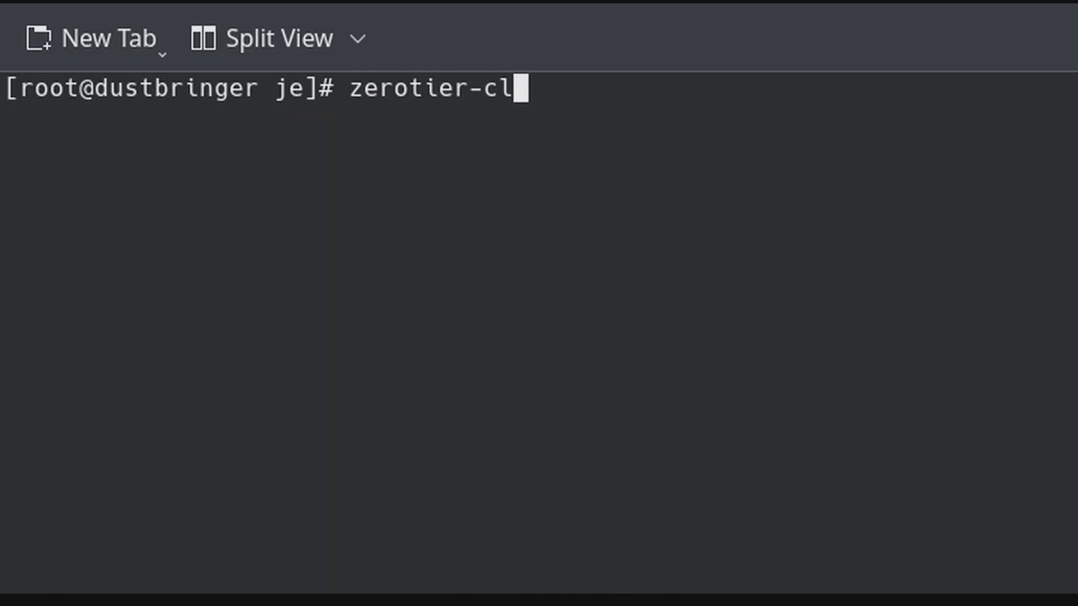
{"action": "type", "text": "i join"}
{"action": "type", "text": "166359304e96fd02"}
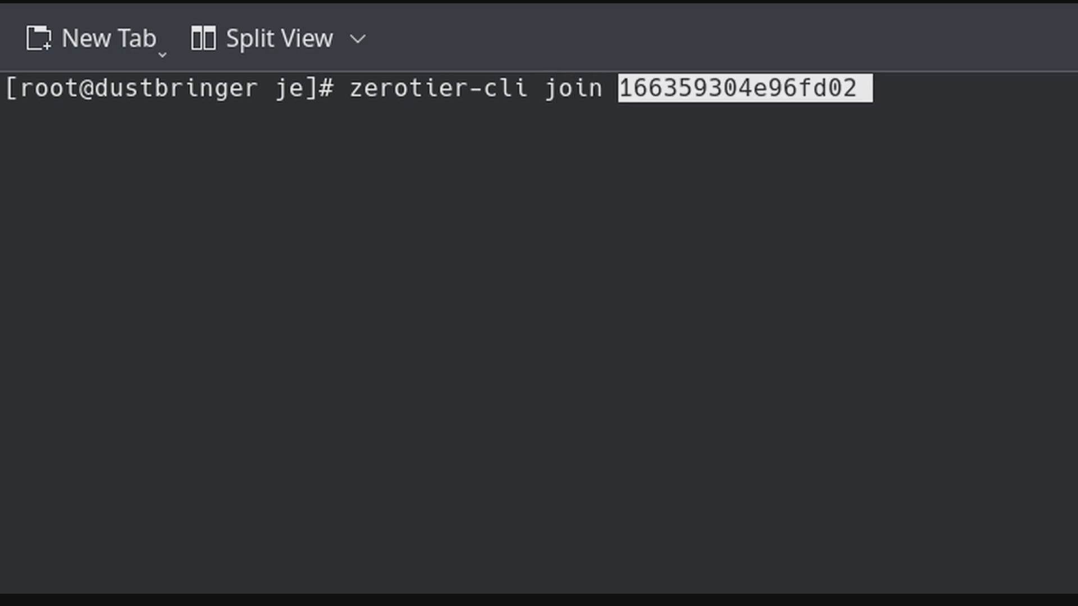
{"action": "key", "text": "Return"}
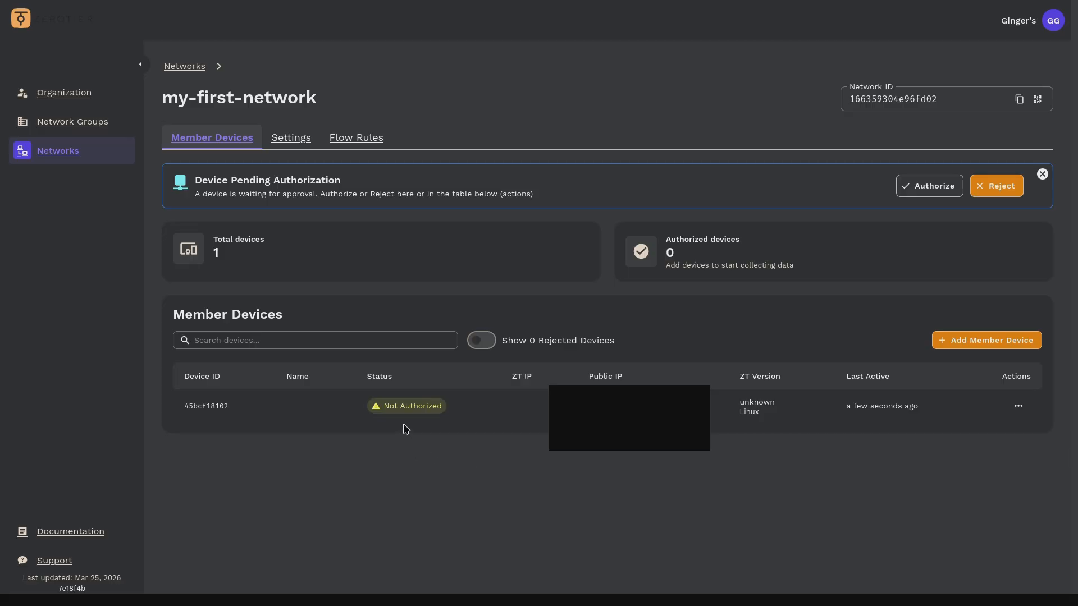
Step: Authorize the pending Linux device from its details and the network page's pending banner
{"action": "left_click", "coordinate": [416, 420]}
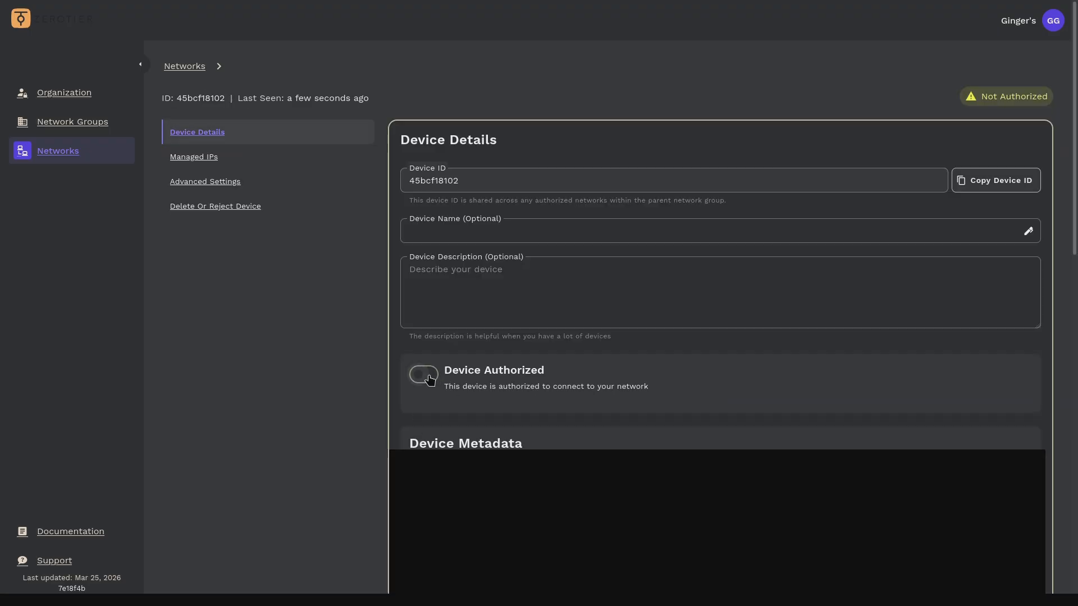
{"action": "left_click", "coordinate": [429, 377]}
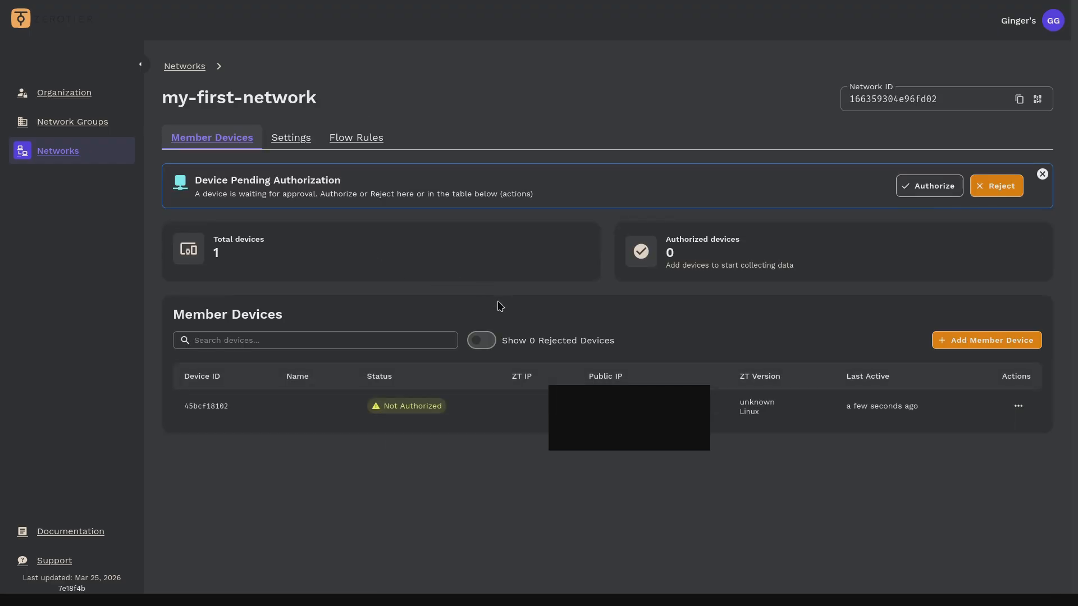
{"action": "left_click", "coordinate": [931, 187]}
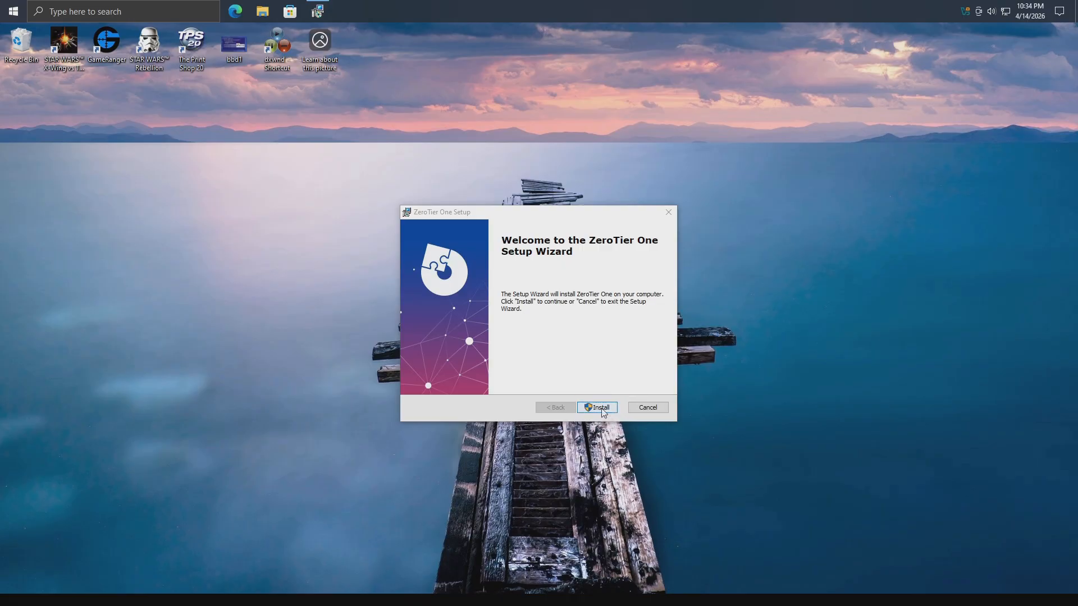
Step: Install ZeroTier One with admin approval, finish setup, and allow network discovery
{"action": "left_click", "coordinate": [599, 408]}
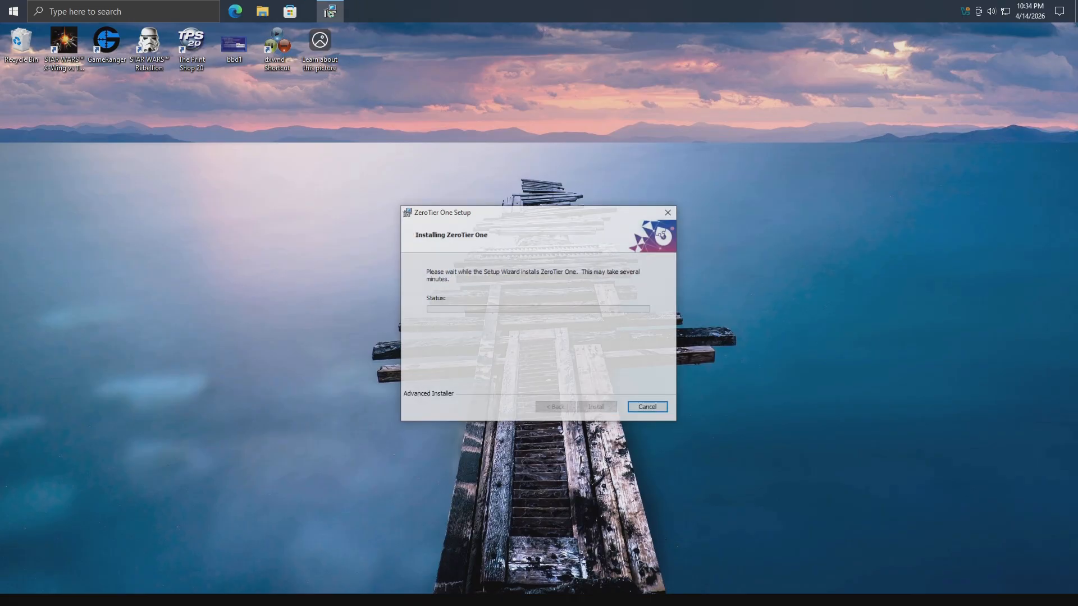
{"action": "left_click", "coordinate": [513, 380]}
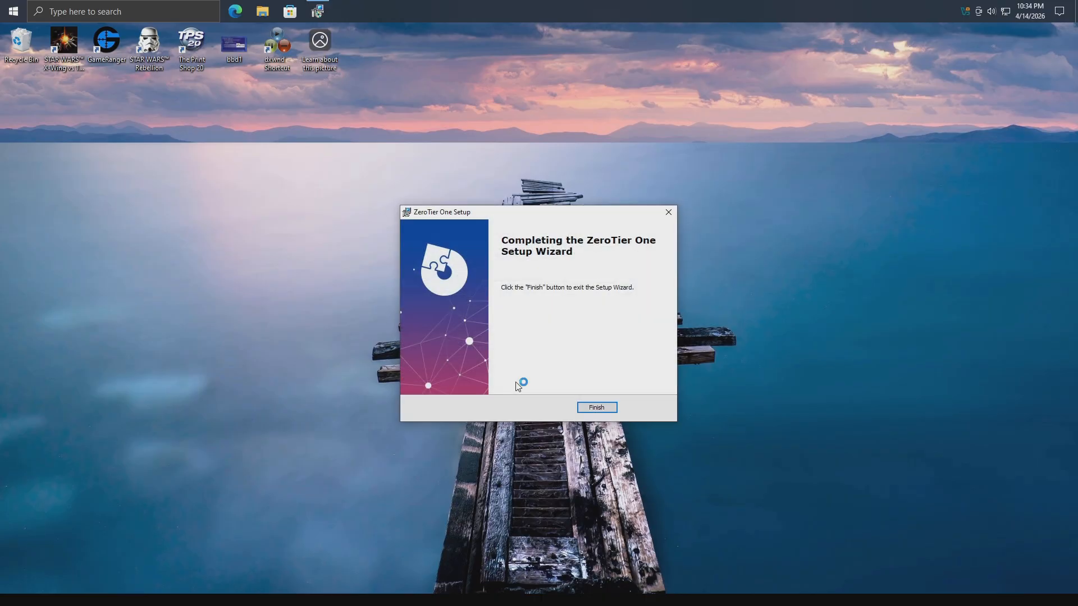
{"action": "left_click", "coordinate": [594, 407]}
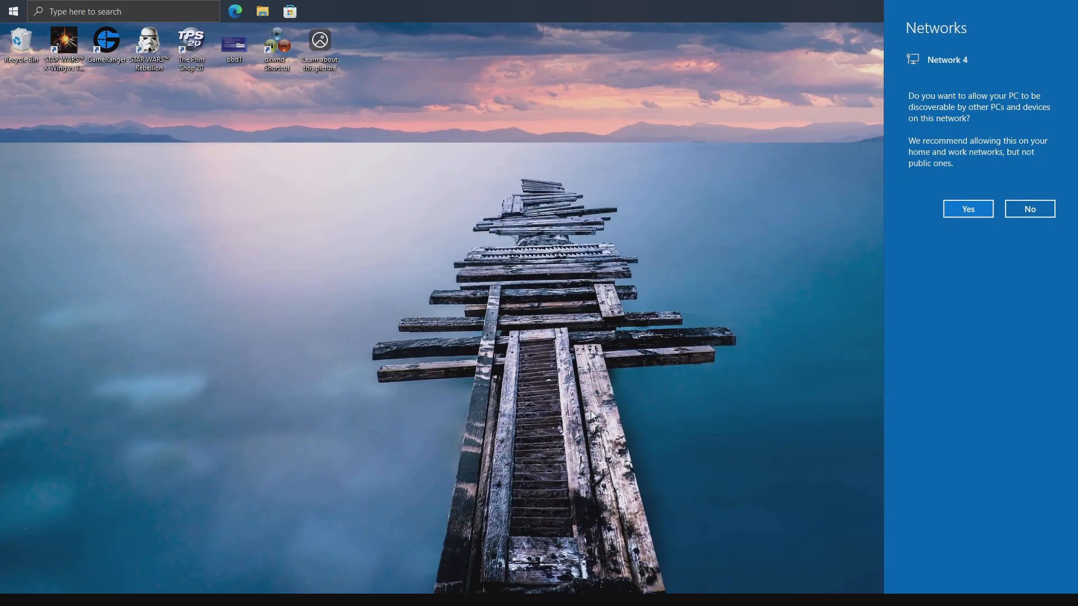
{"action": "left_click", "coordinate": [966, 211]}
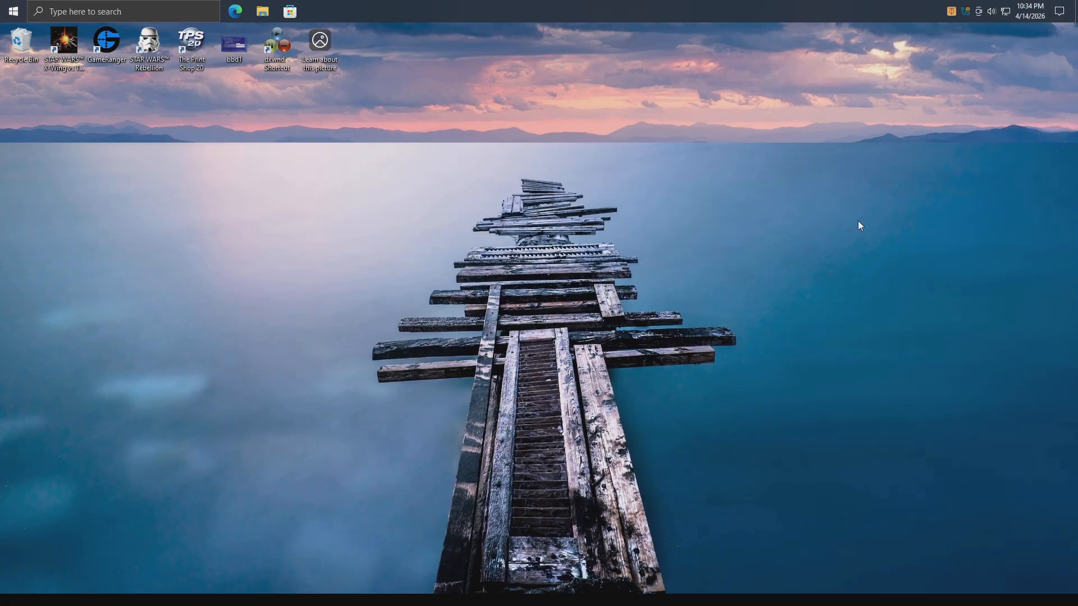
Step: Cancel the ZeroTier Join New Network dialog without joining, then quit the ZeroTier UI
{"action": "left_click", "coordinate": [951, 11]}
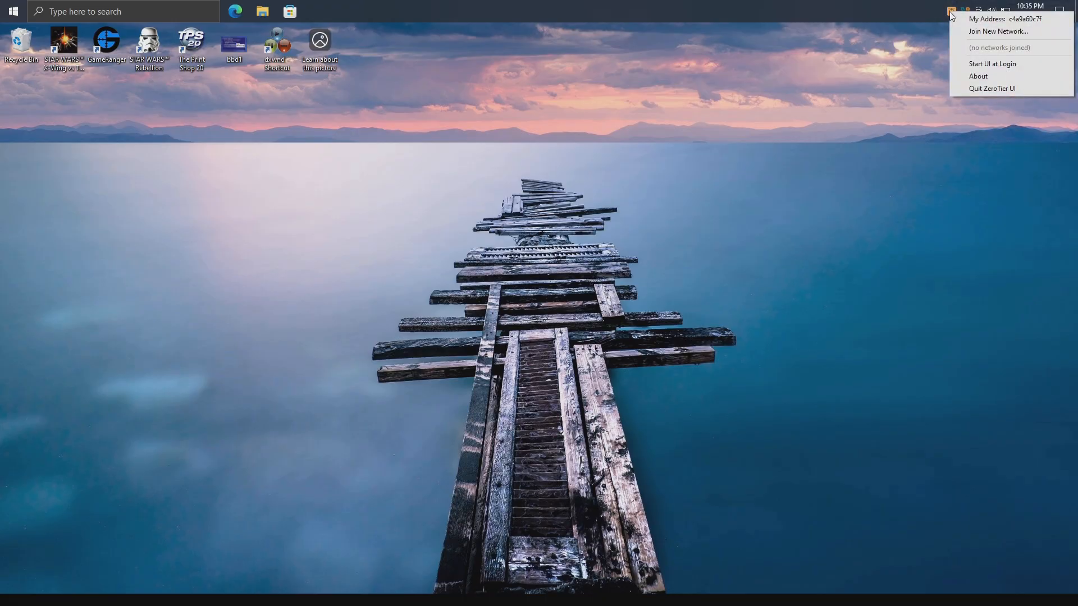
{"action": "left_click", "coordinate": [960, 30]}
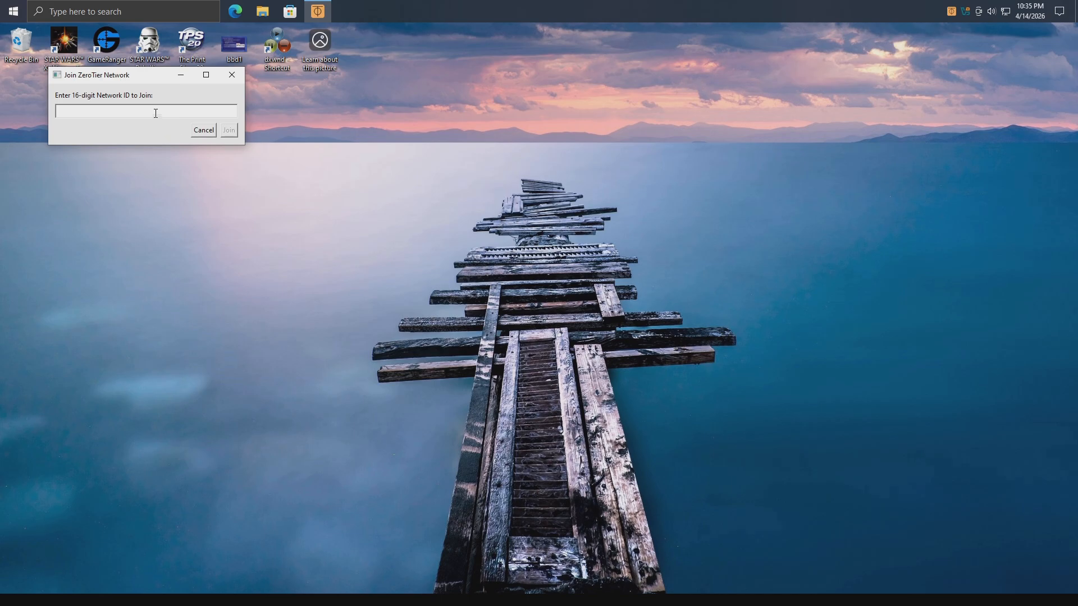
{"action": "left_click_drag", "start_coordinate": [128, 75], "coordinate": [924, 41]}
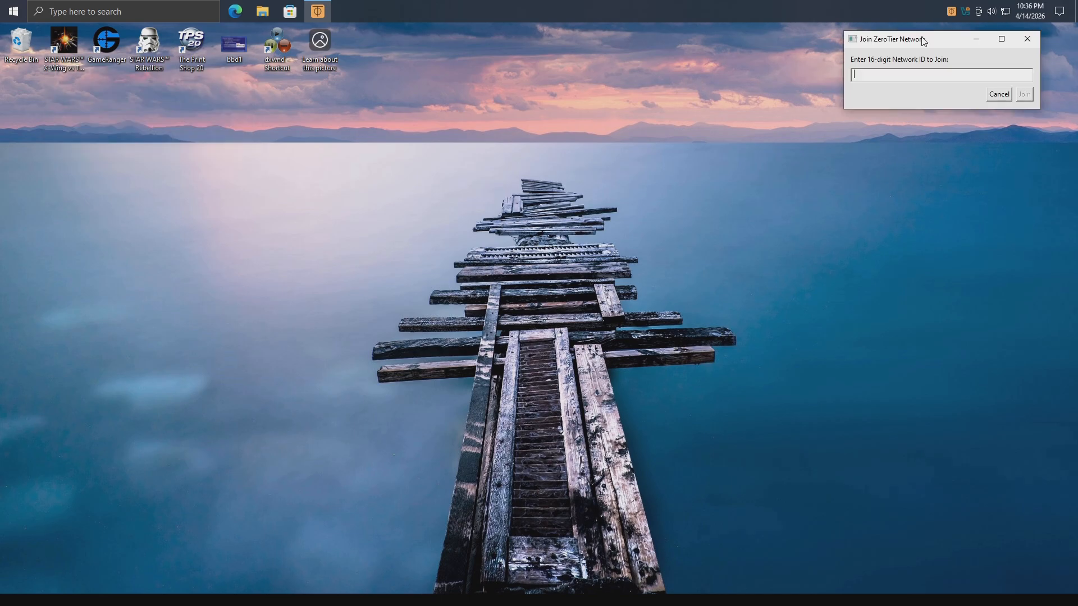
{"action": "left_click", "coordinate": [999, 94]}
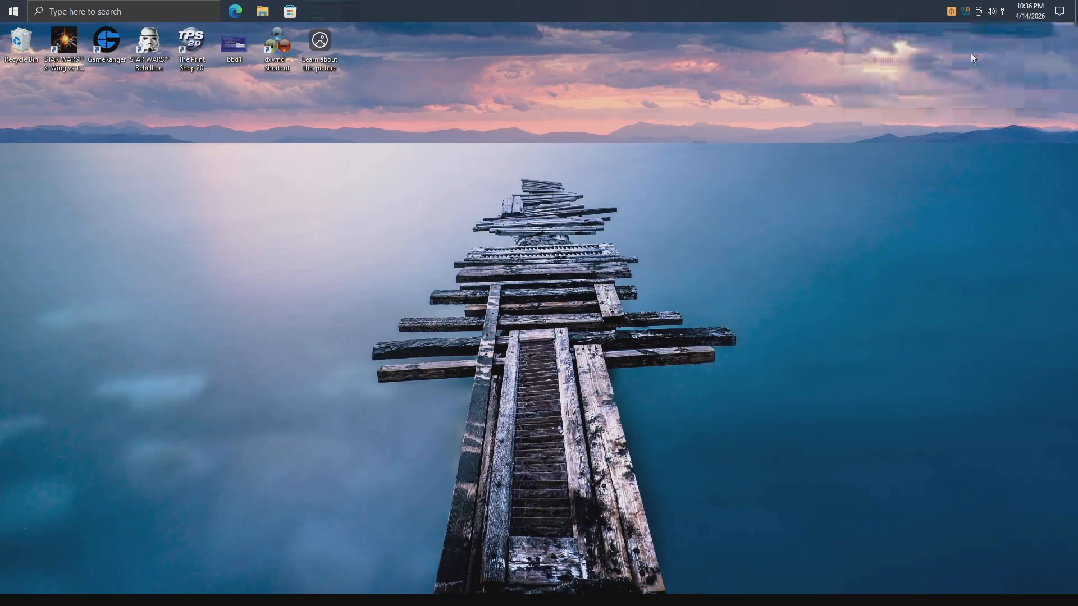
{"action": "left_click", "coordinate": [951, 13]}
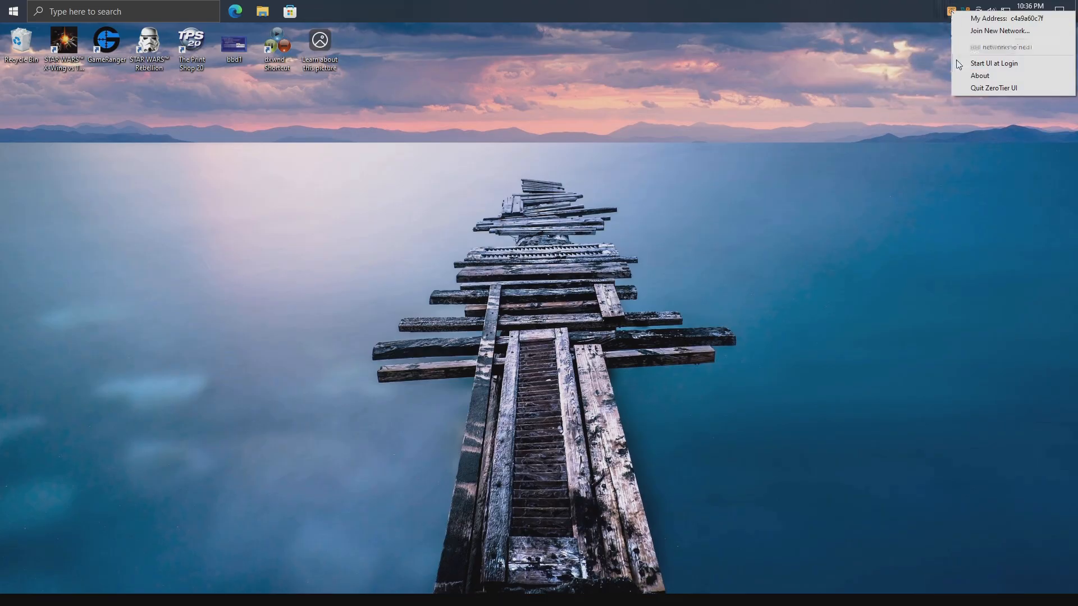
{"action": "left_click", "coordinate": [968, 89]}
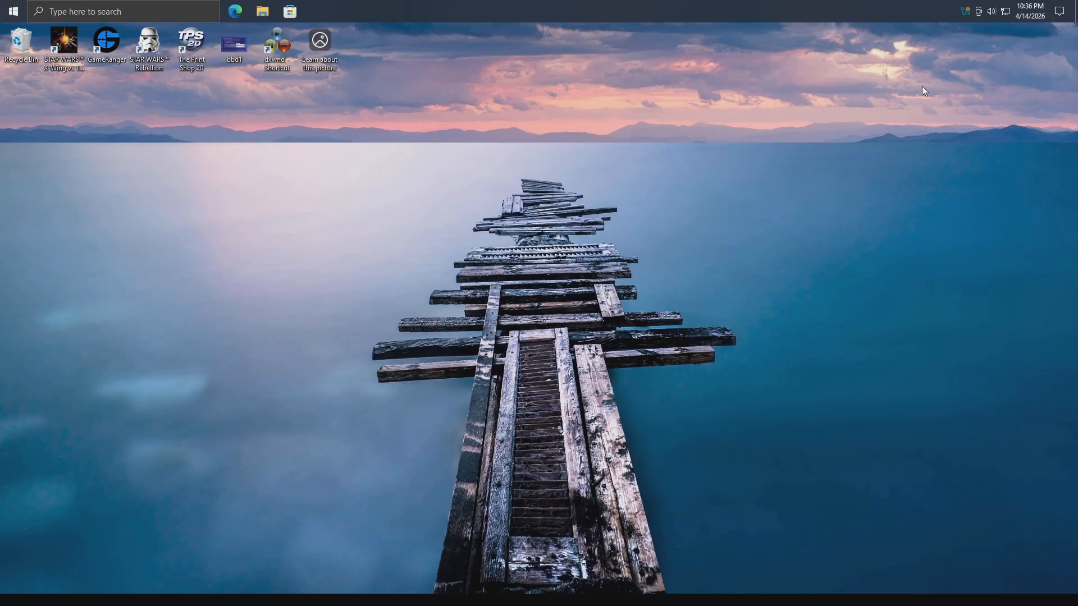
Step: Stop the ZeroTier One service in Windows Services and open its Properties
{"action": "type", "text": "ervice"}
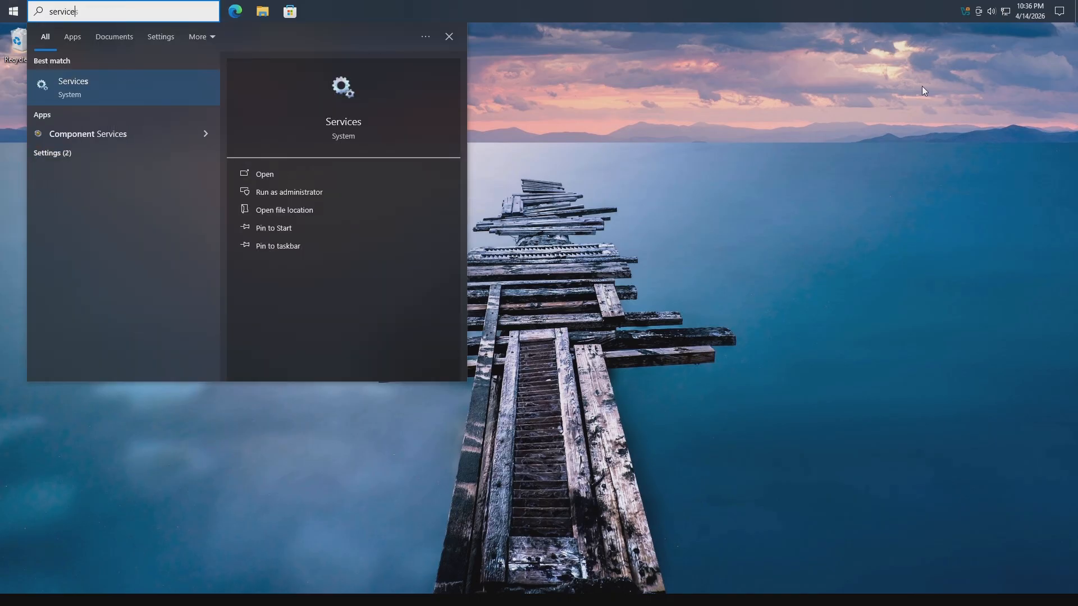
{"action": "key", "text": "Escape"}
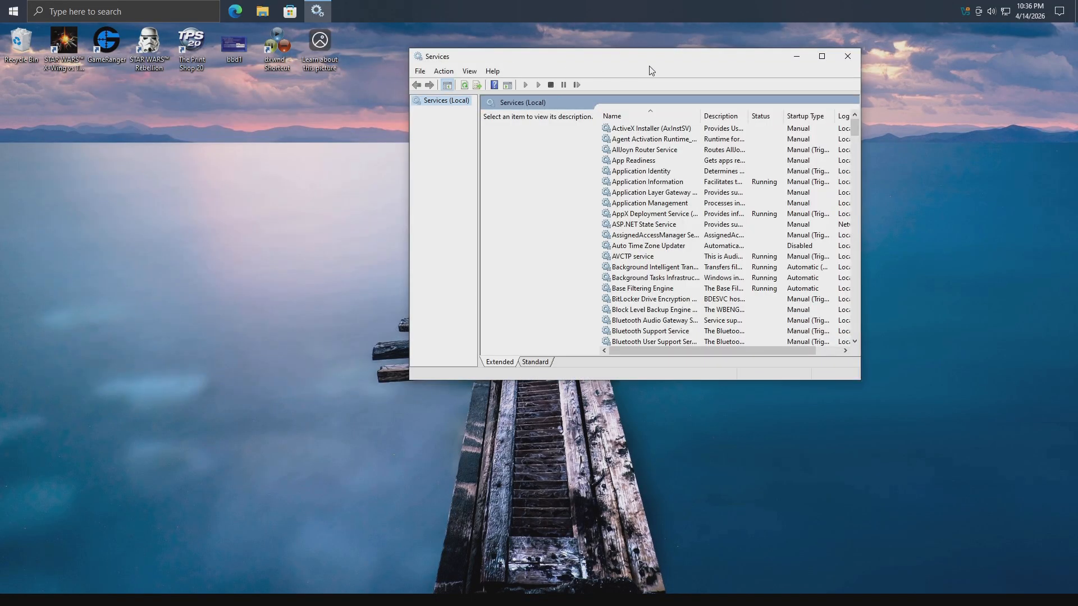
{"action": "left_click_drag", "start_coordinate": [854, 128], "coordinate": [853, 364]}
{"action": "left_click", "coordinate": [658, 332]}
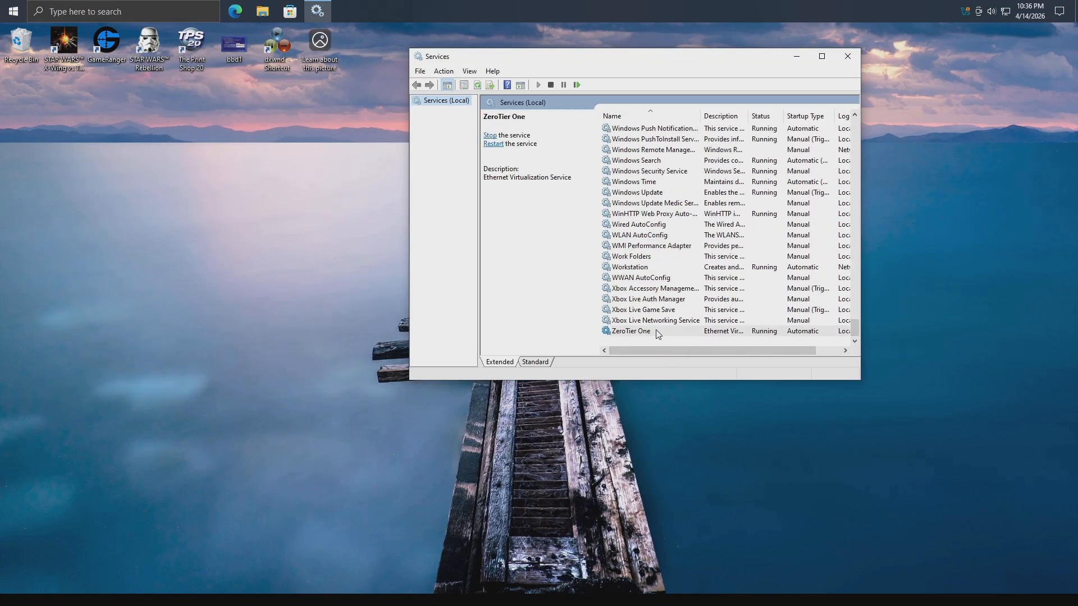
{"action": "right_click", "coordinate": [690, 332]}
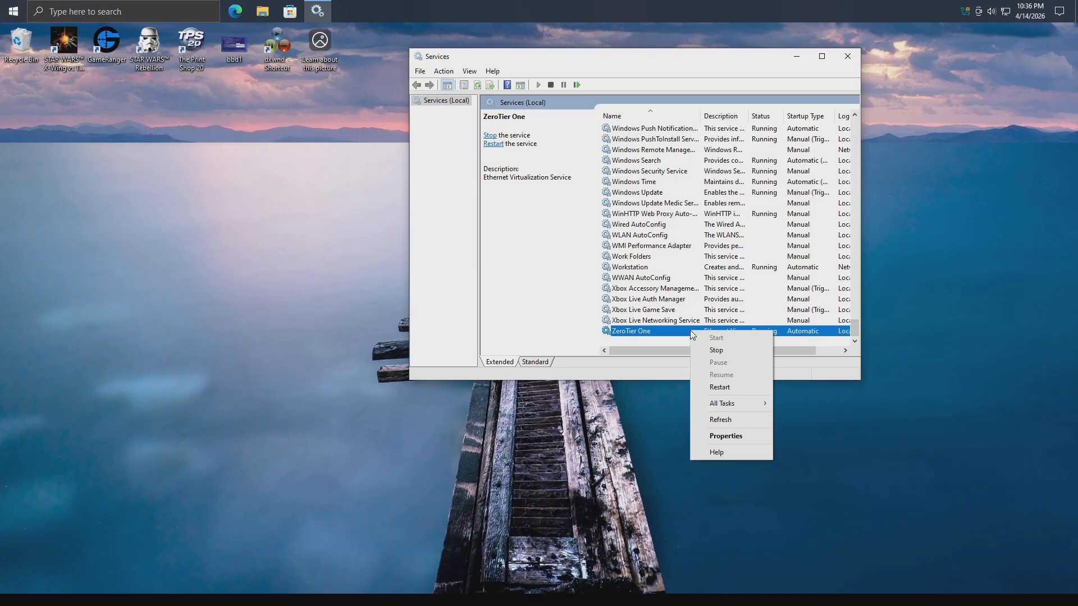
{"action": "left_click", "coordinate": [716, 350]}
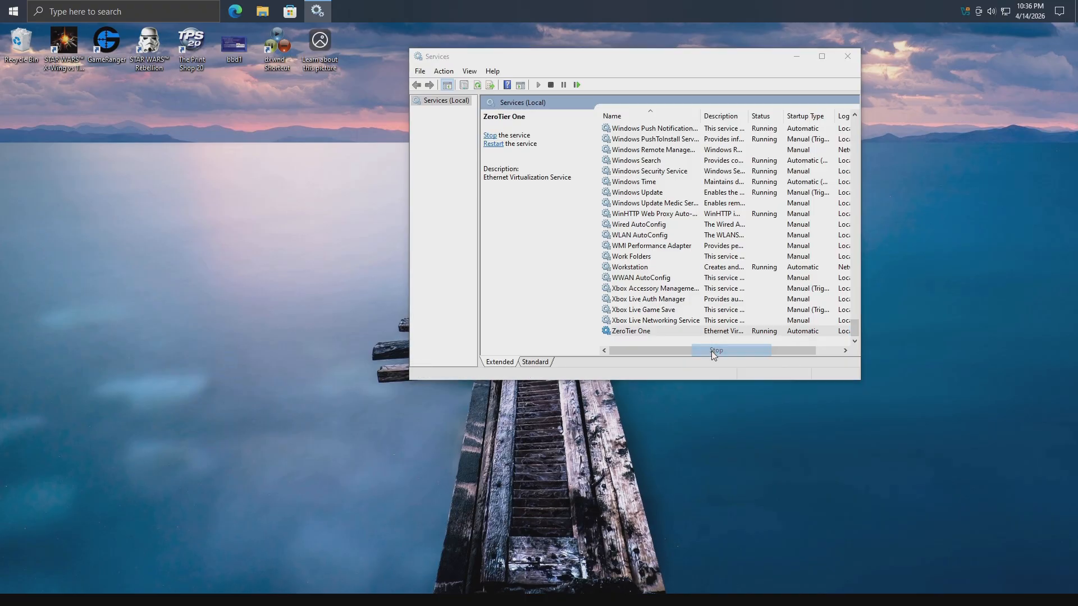
{"action": "right_click", "coordinate": [677, 335]}
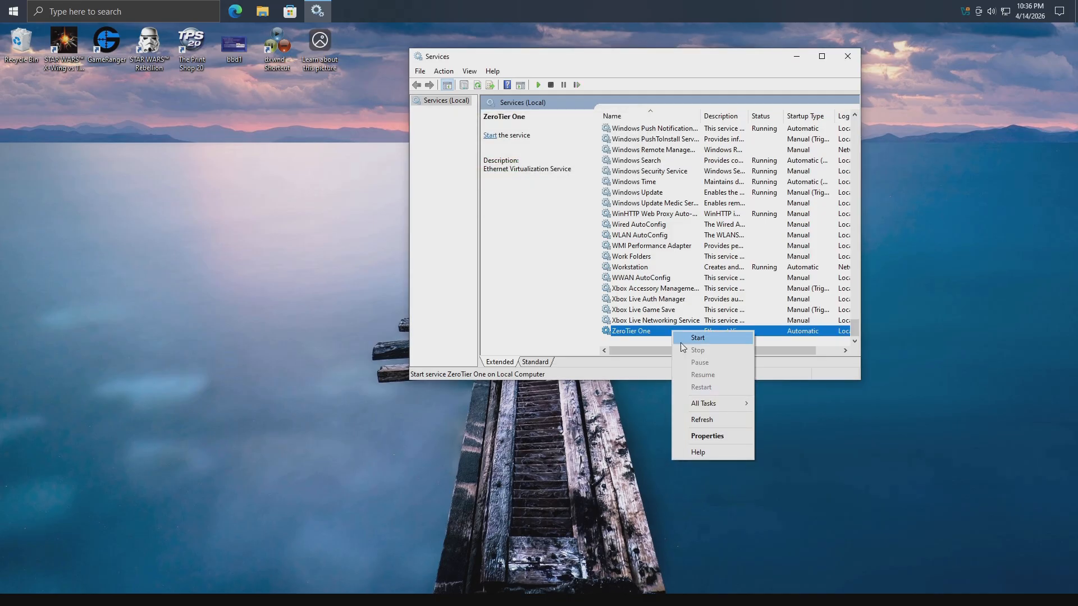
{"action": "left_click", "coordinate": [716, 436]}
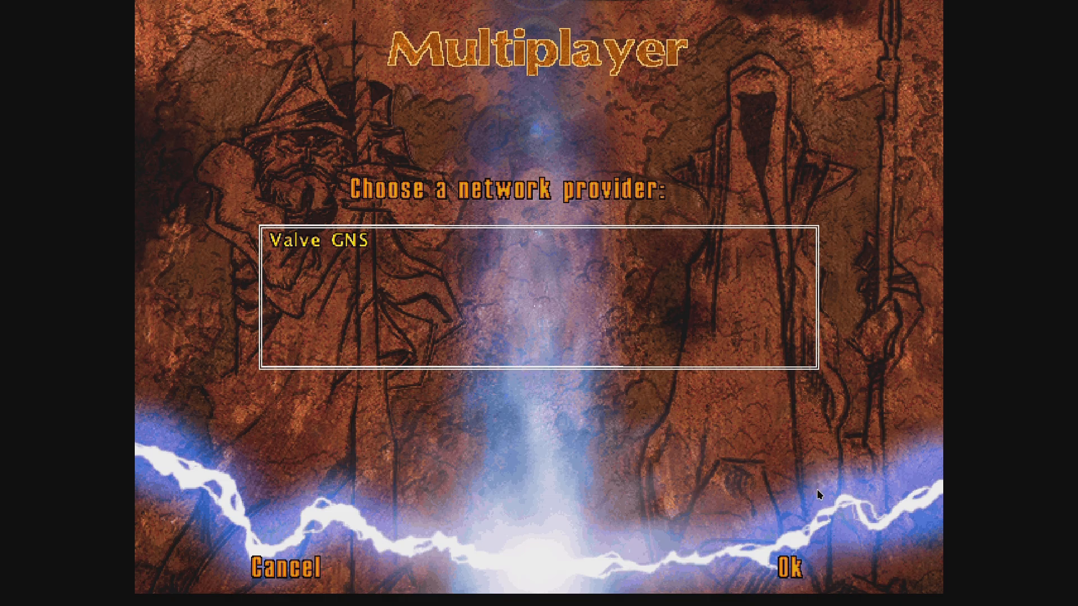
Step: Use Valve GNS as network provider and enable Experimental Co-op in the advanced settings
{"action": "left_click", "coordinate": [797, 556]}
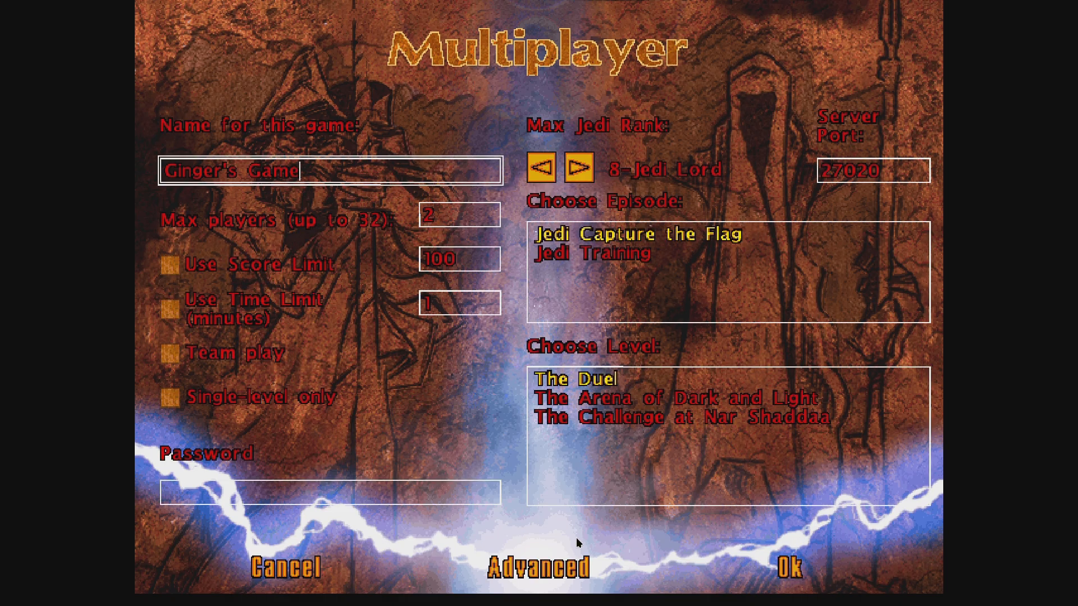
{"action": "left_click", "coordinate": [522, 566]}
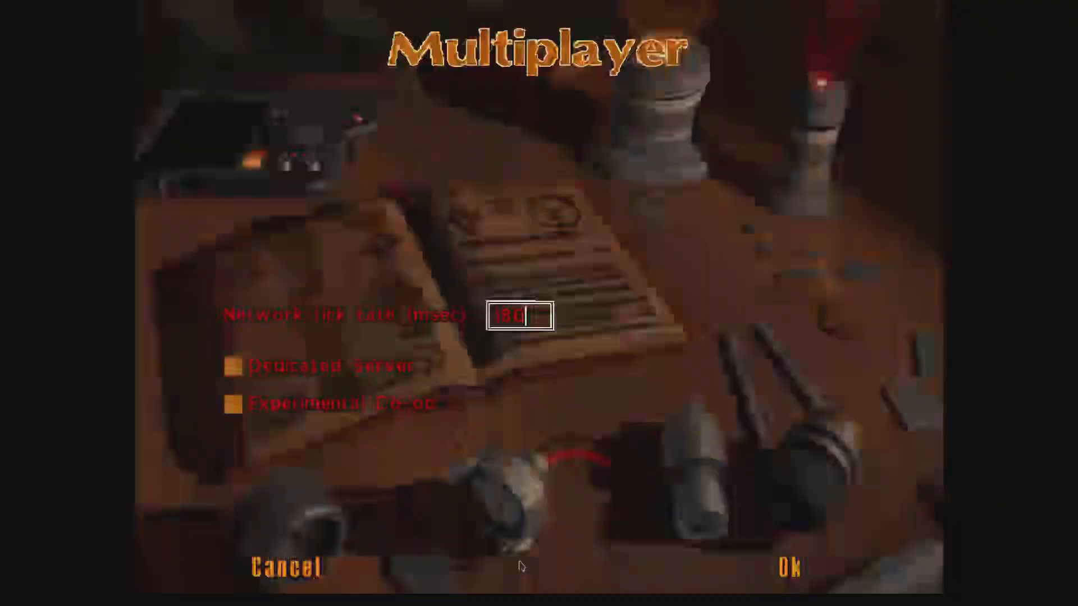
{"action": "left_click", "coordinate": [334, 402]}
{"action": "left_click", "coordinate": [784, 569]}
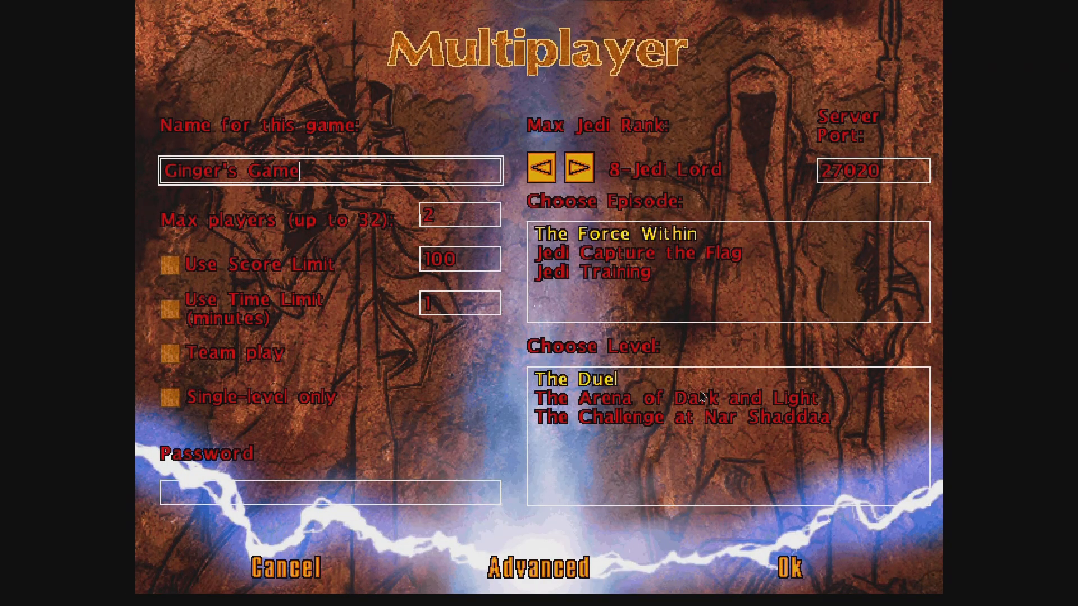
Step: Set up The Force Within episode with Team play and Single-level only enabled
{"action": "left_click", "coordinate": [634, 254]}
{"action": "left_click", "coordinate": [633, 273]}
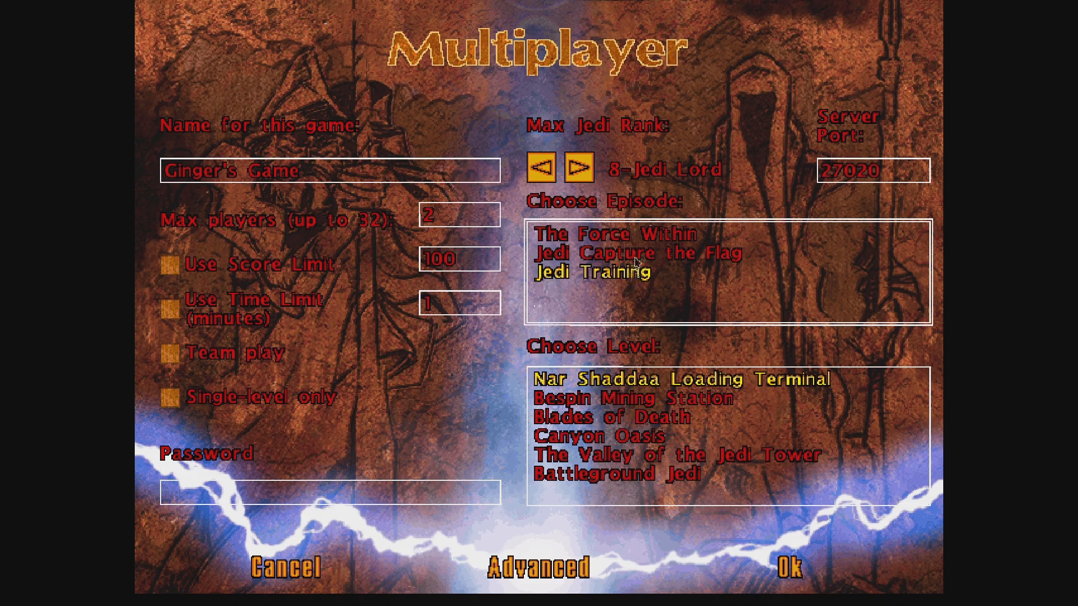
{"action": "left_click", "coordinate": [635, 254]}
{"action": "left_click", "coordinate": [633, 243]}
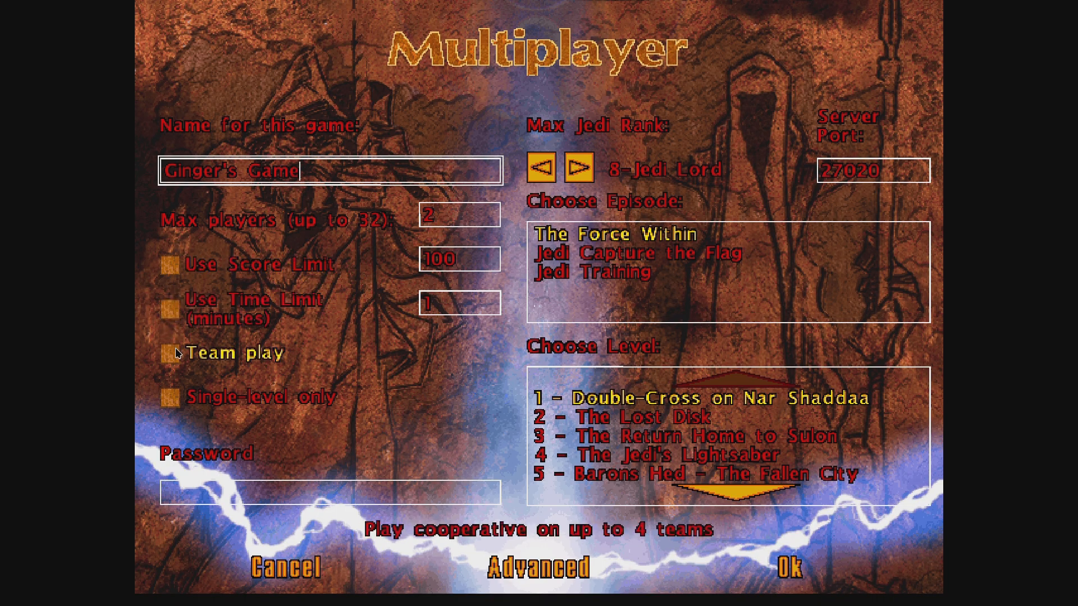
{"action": "left_click", "coordinate": [175, 353]}
{"action": "left_click", "coordinate": [178, 402]}
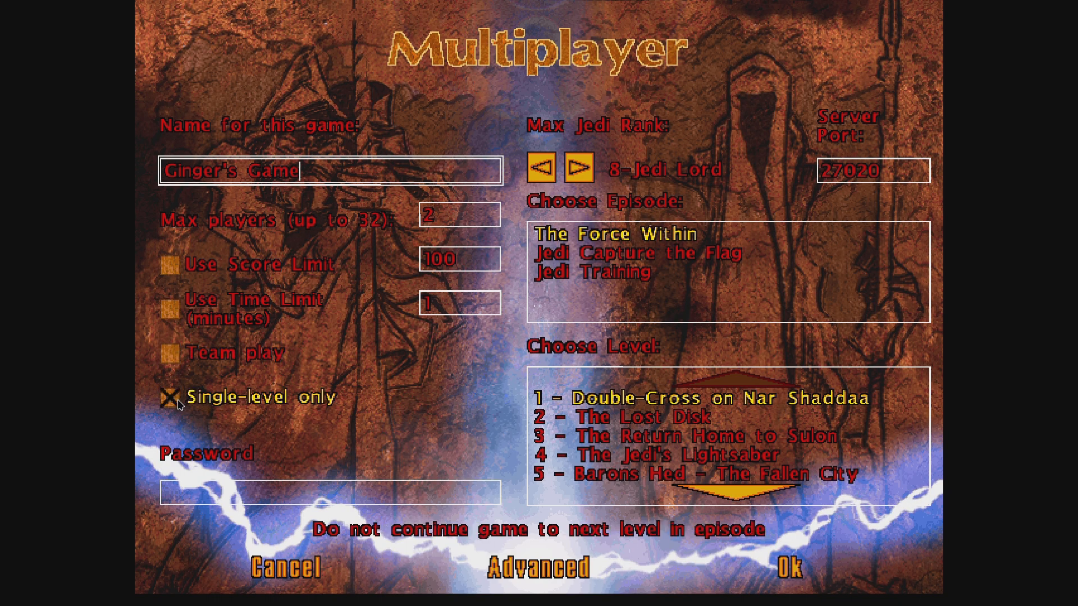
{"action": "left_click", "coordinate": [792, 570]}
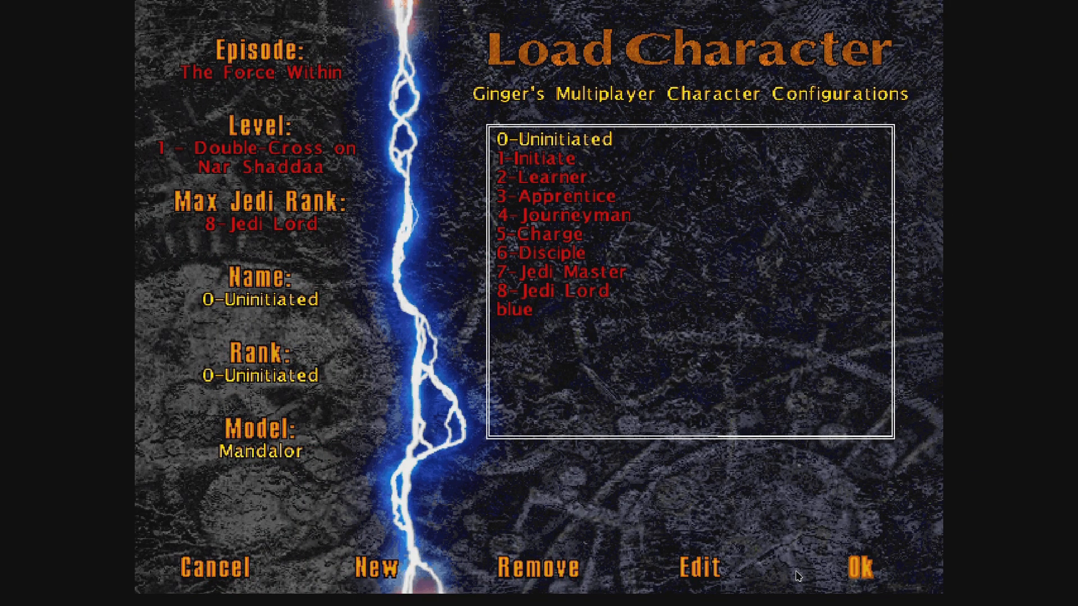
Step: Start the hosted Nar Shaddaa match, walk toward the corridor, then return to the Multiplayer menu
{"action": "left_click", "coordinate": [851, 573]}
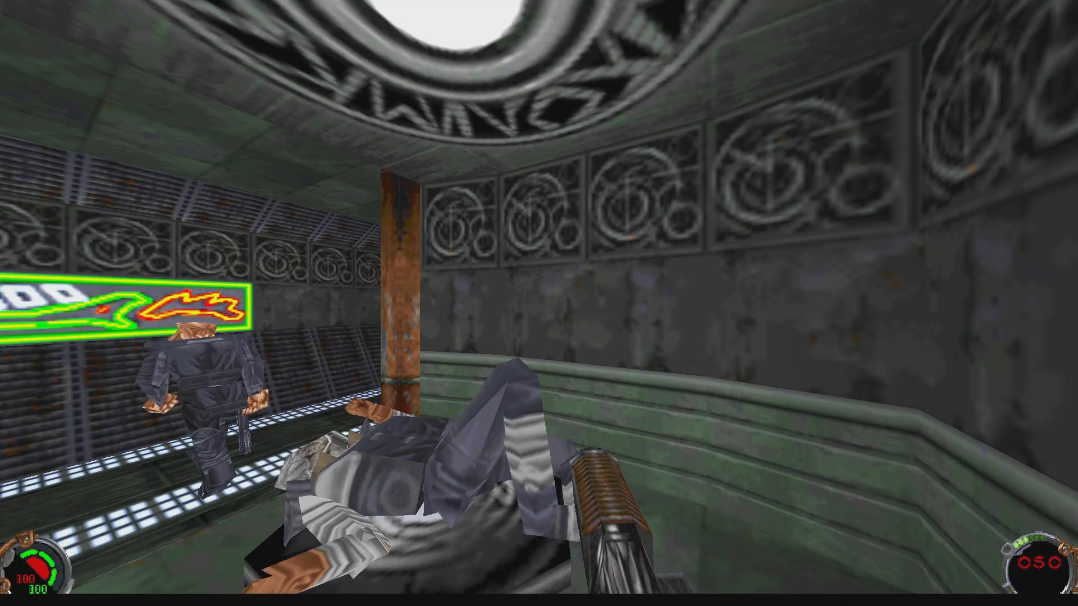
{"action": "key", "text": "w"}
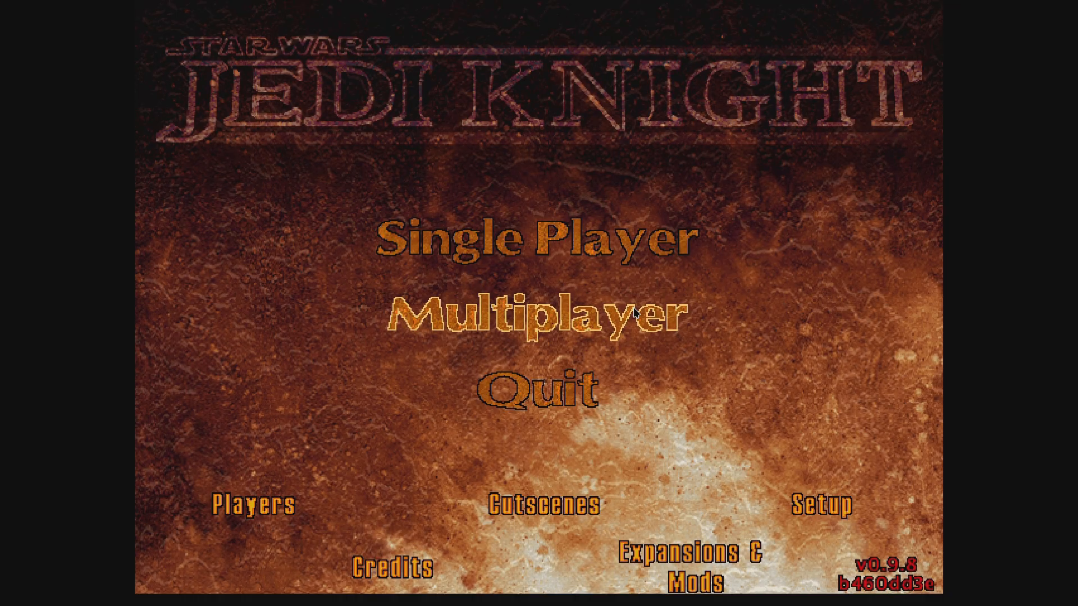
{"action": "left_click", "coordinate": [634, 312]}
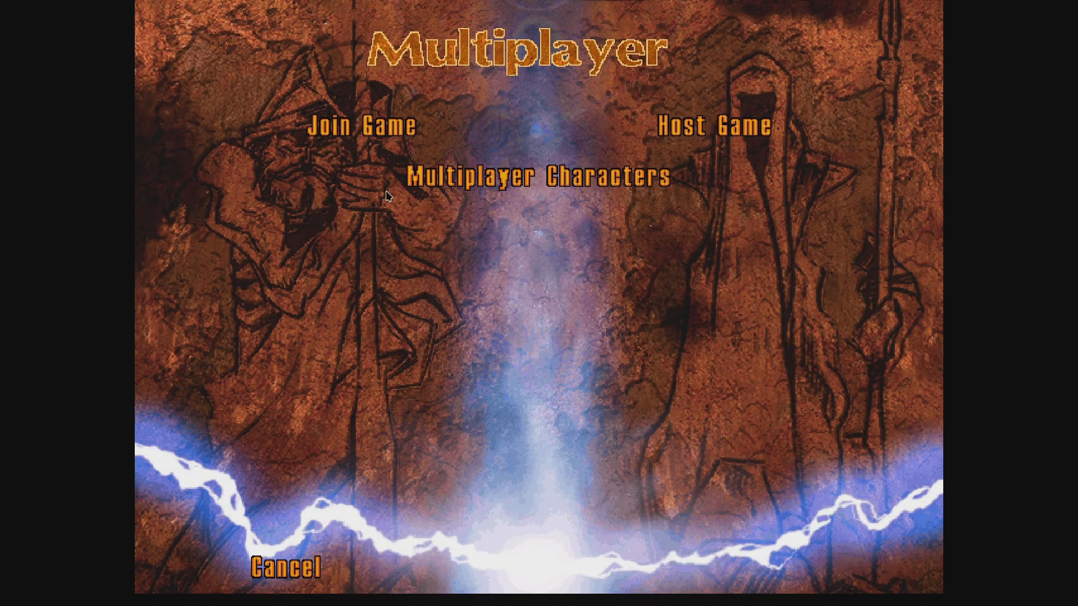
Step: Join the Valve GNS game at 172.26.78.240 and load in with the current character
{"action": "left_click", "coordinate": [364, 130]}
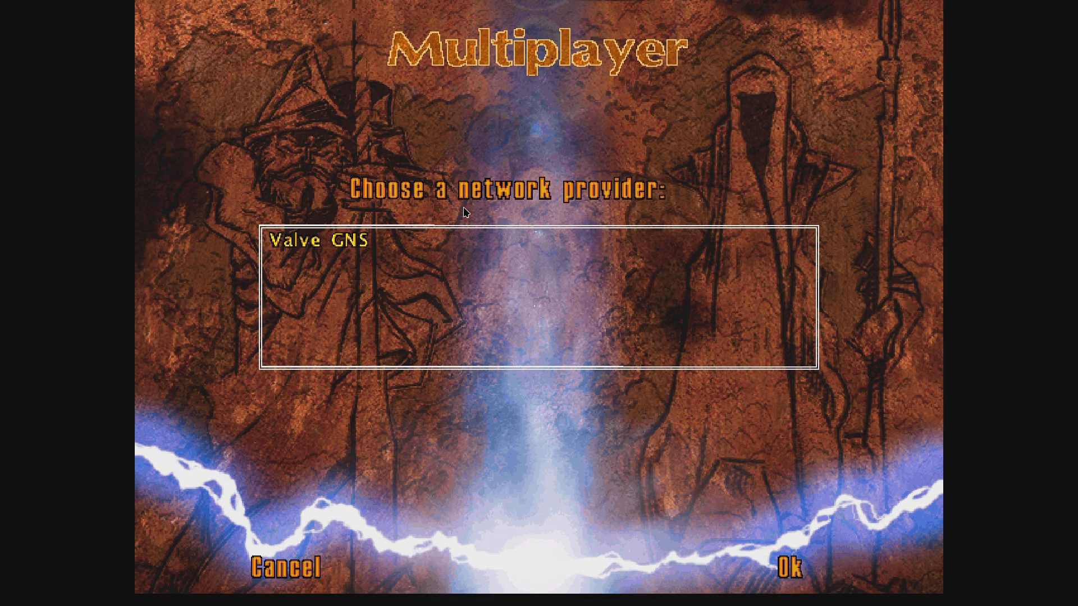
{"action": "left_click", "coordinate": [793, 567]}
{"action": "type", "text": "1"}
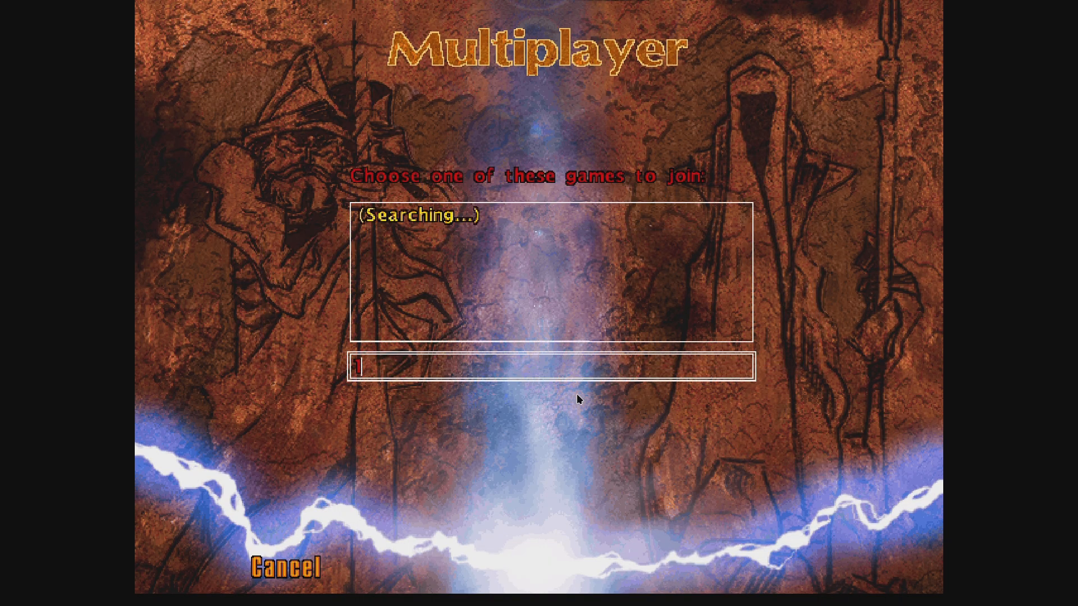
{"action": "type", "text": "72.26.78"}
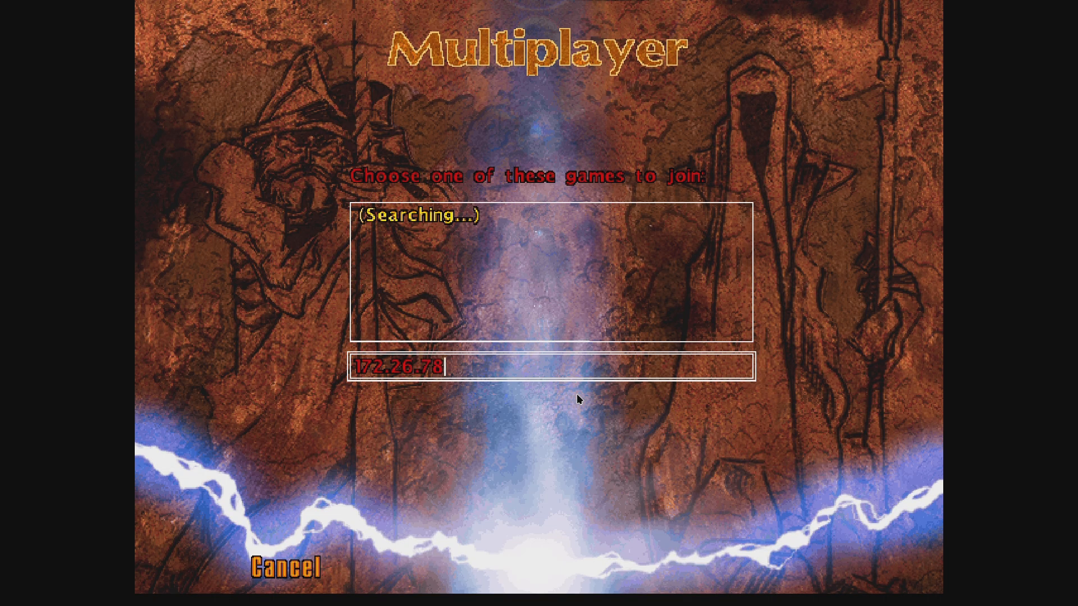
{"action": "type", "text": ".240"}
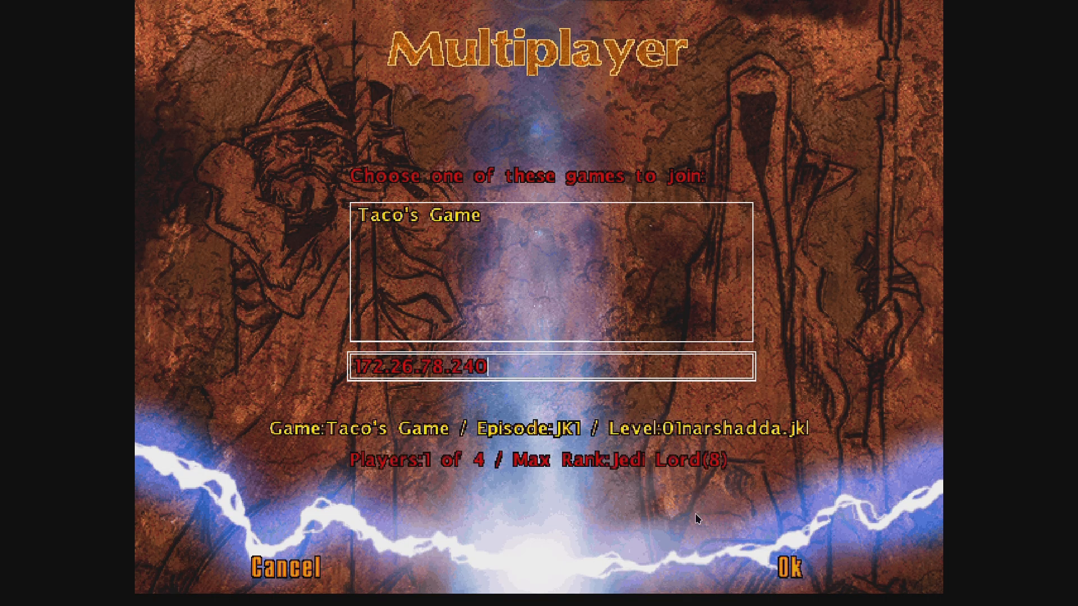
{"action": "left_click", "coordinate": [783, 568]}
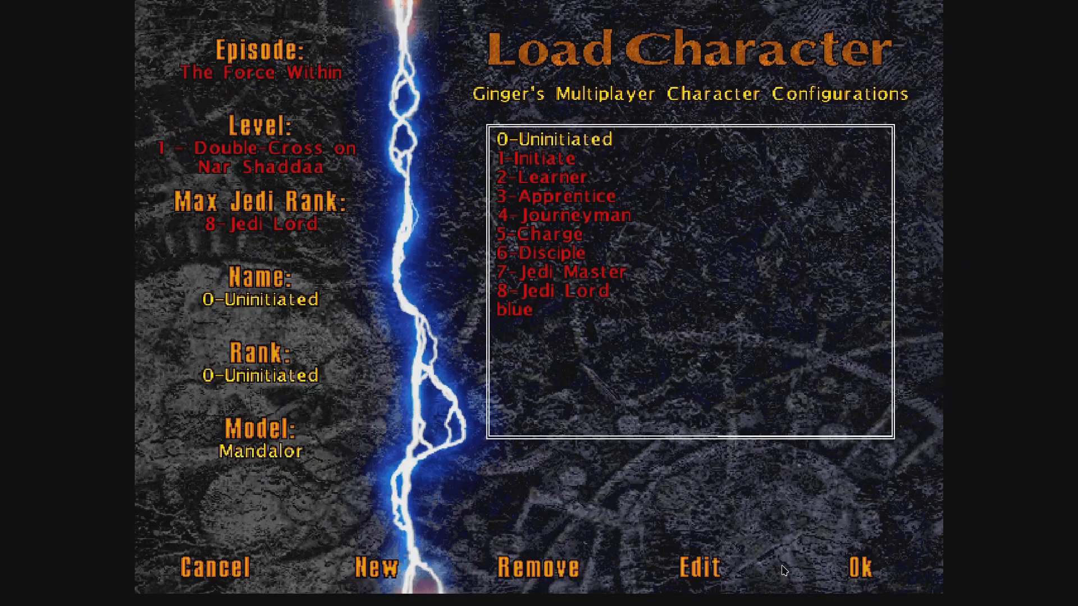
{"action": "left_click", "coordinate": [840, 570]}
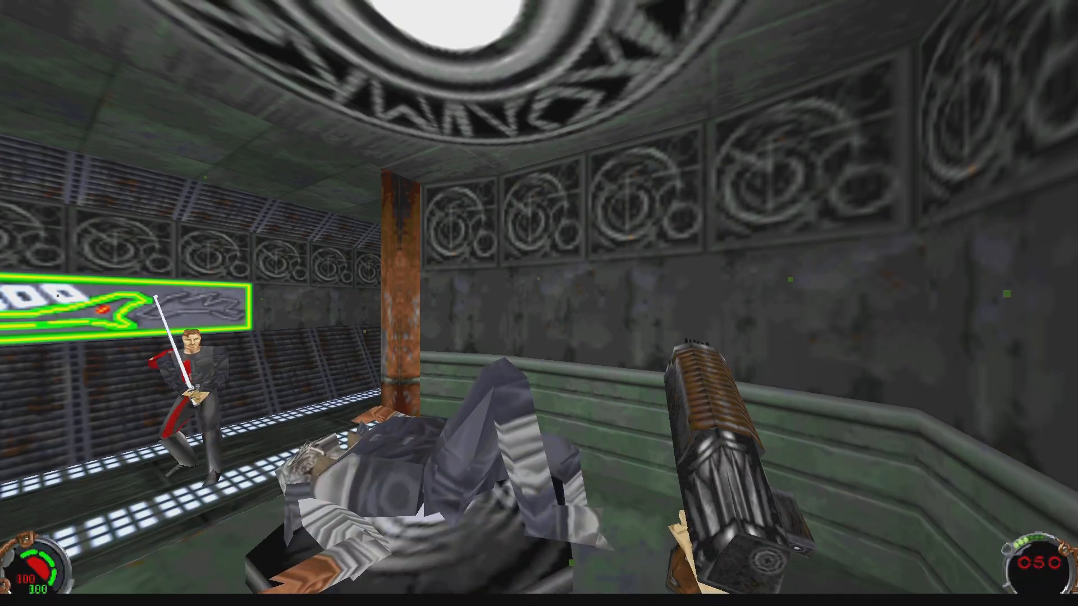
Step: Turn toward the doorway, strafe both ways and fire five shots at the saber opponent
{"action": "key", "text": "Left"}
{"action": "key", "text": "d"}
{"action": "left_click", "coordinate": [539, 303]}
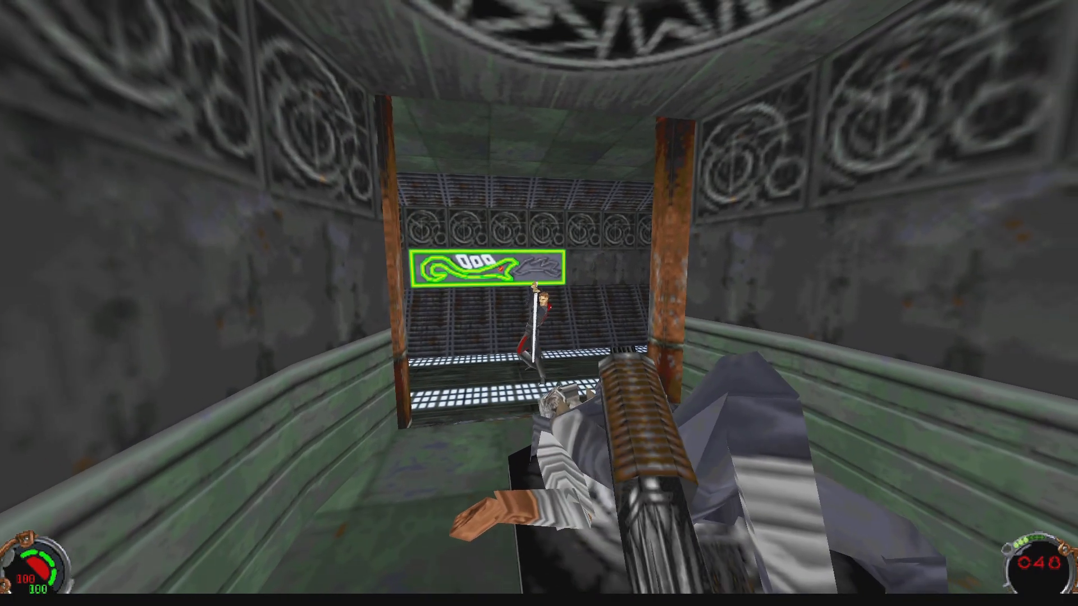
{"action": "left_click", "coordinate": [539, 303]}
{"action": "key", "text": "a"}
{"action": "left_click", "coordinate": [539, 303]}
{"action": "left_click", "coordinate": [539, 303]}
{"action": "left_click", "coordinate": [539, 304]}
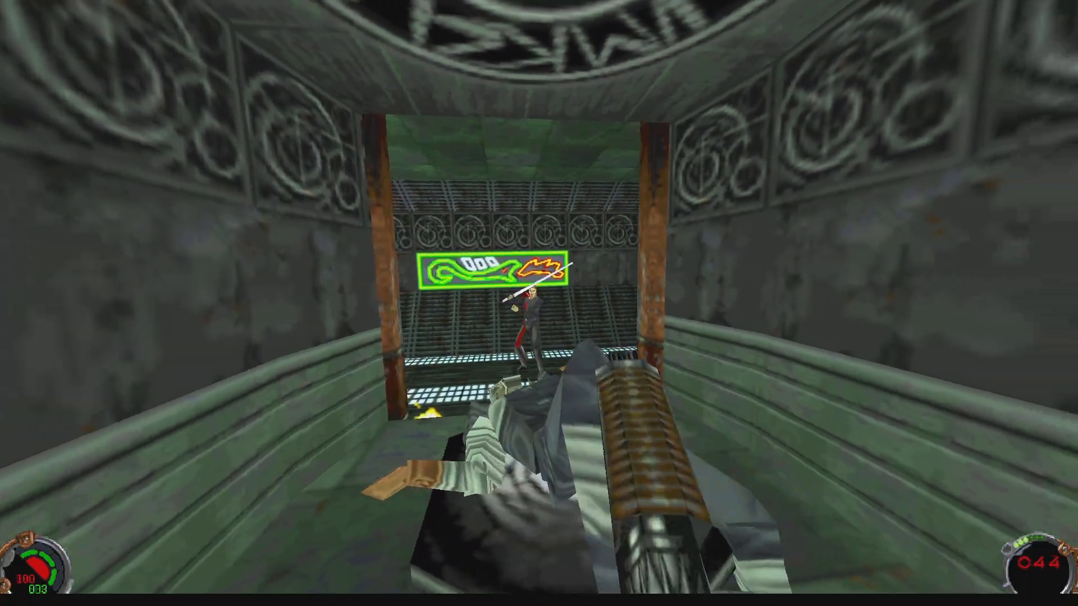